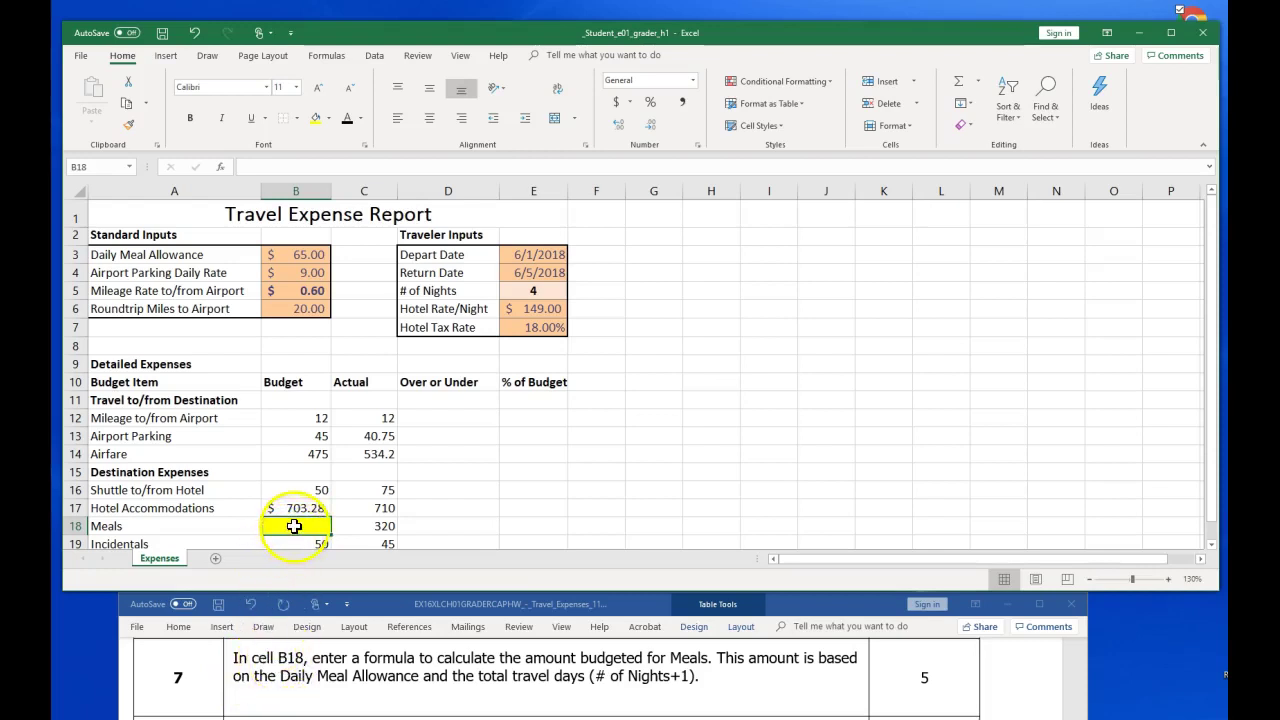
Check Meals cell B18, Daily Meal Allowance B3 and the E5 nights formula, then mark step 7 in Word.
{"action": "left_click", "coordinate": [288, 190]}
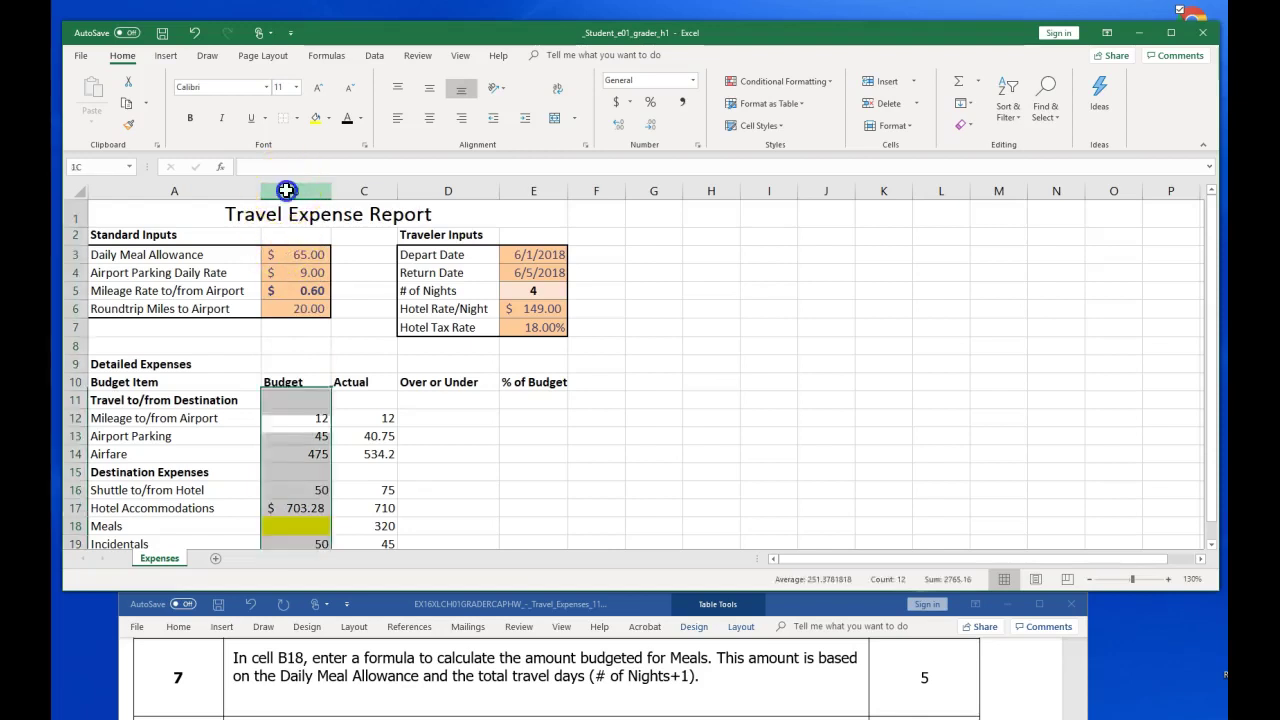
{"action": "left_click", "coordinate": [74, 526]}
{"action": "left_click", "coordinate": [293, 524]}
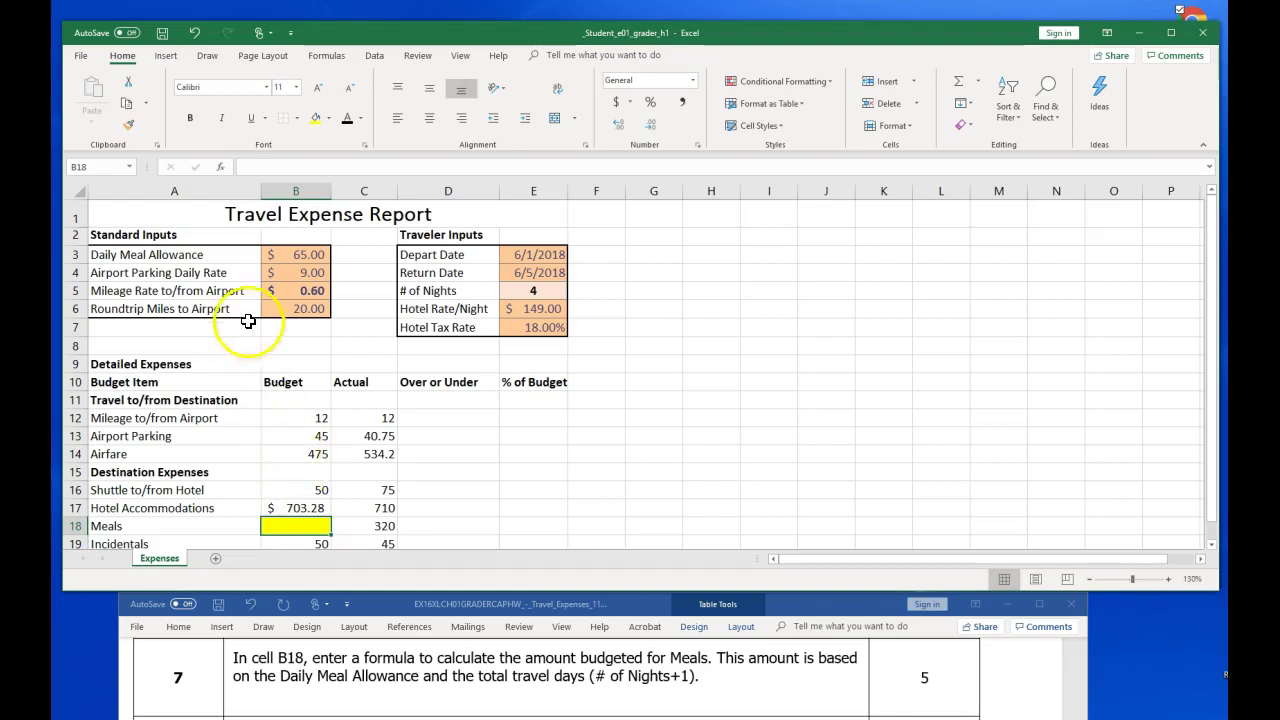
{"action": "left_click", "coordinate": [286, 255]}
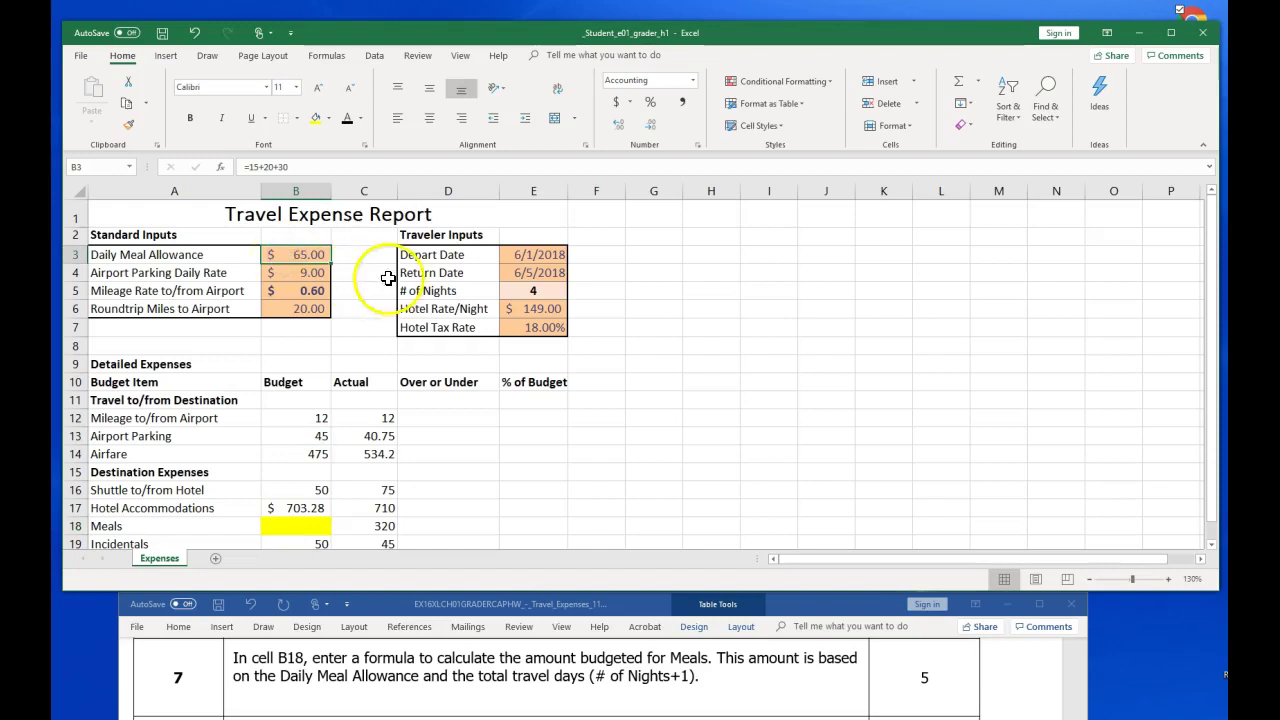
{"action": "left_click", "coordinate": [521, 294]}
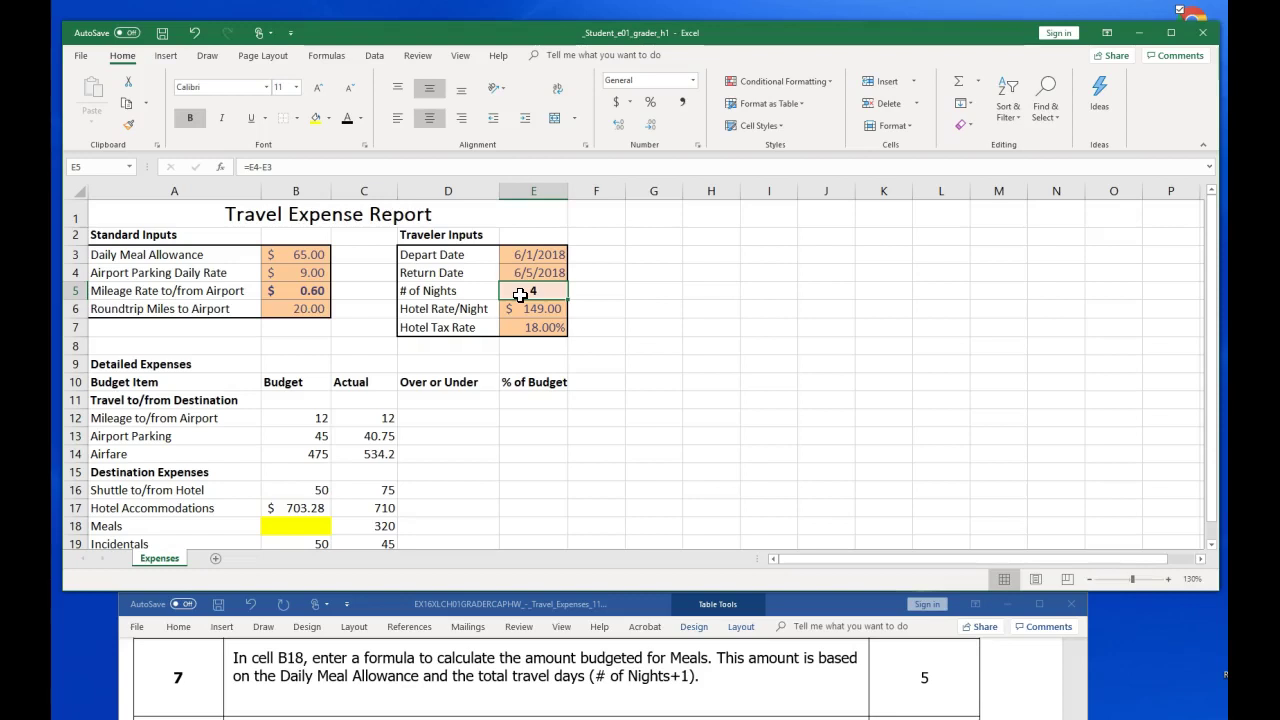
{"action": "left_click", "coordinate": [622, 693]}
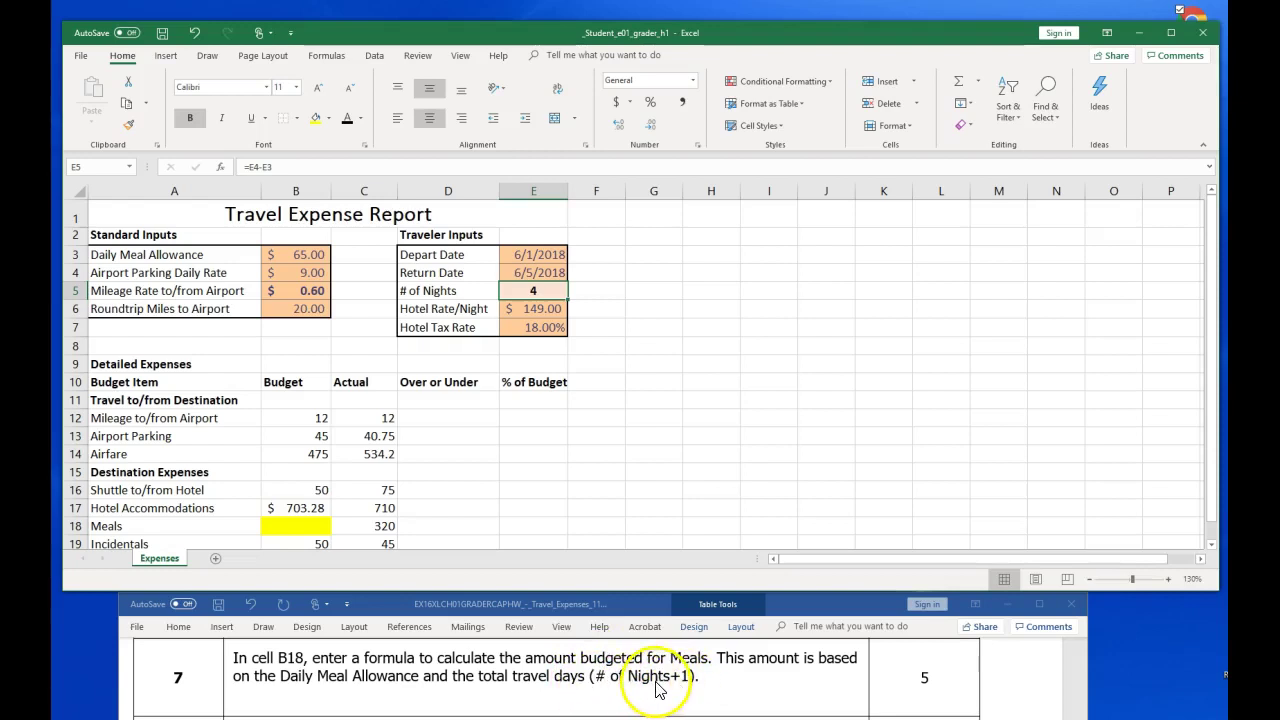
{"action": "left_click", "coordinate": [704, 676]}
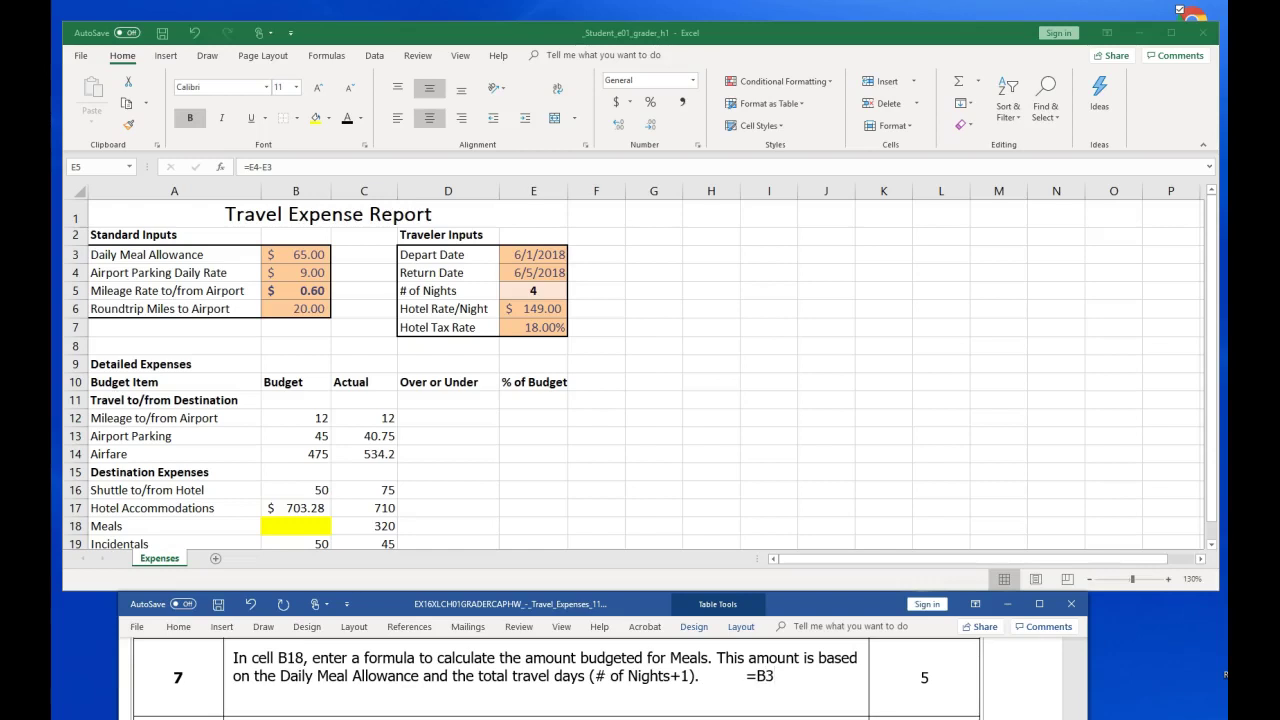
Undo the accidental =B3 edit in E5, leaving its =E4-E3 formula showing 4.
{"action": "left_click", "coordinate": [295, 254]}
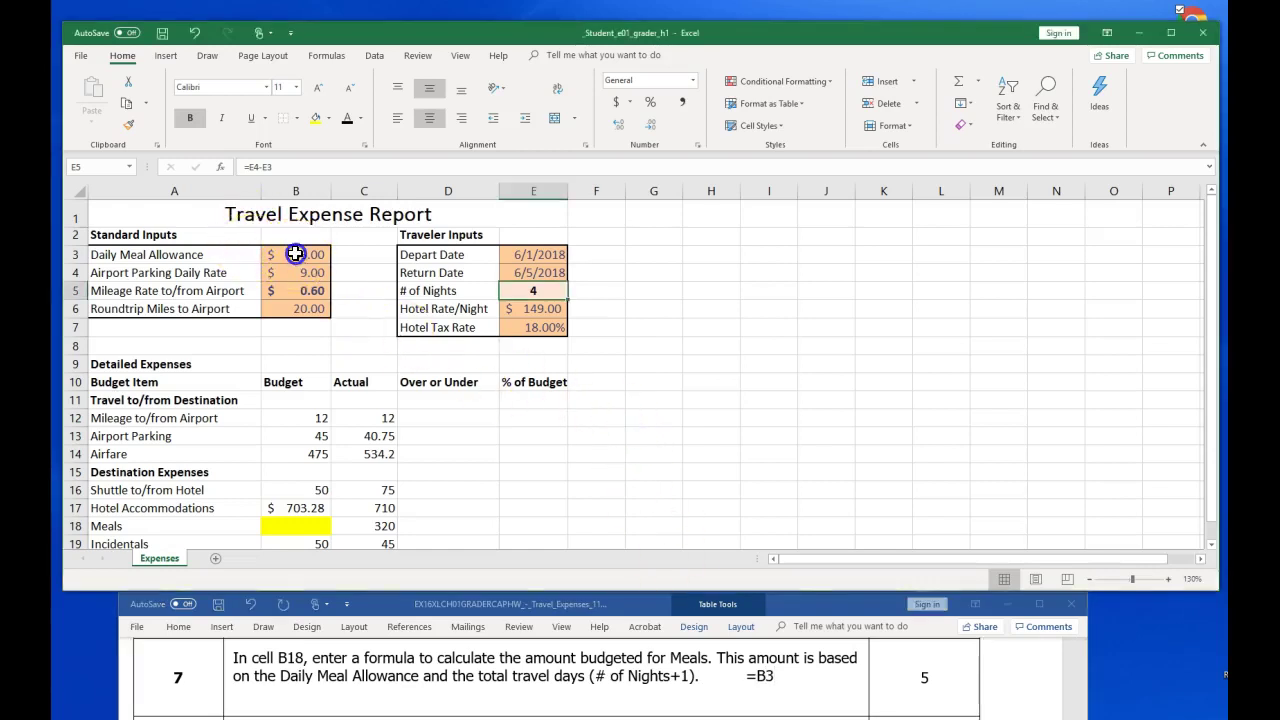
{"action": "key", "text": "F2"}
{"action": "key", "text": "Home"}
{"action": "type", "text": "="}
{"action": "left_click", "coordinate": [295, 254]}
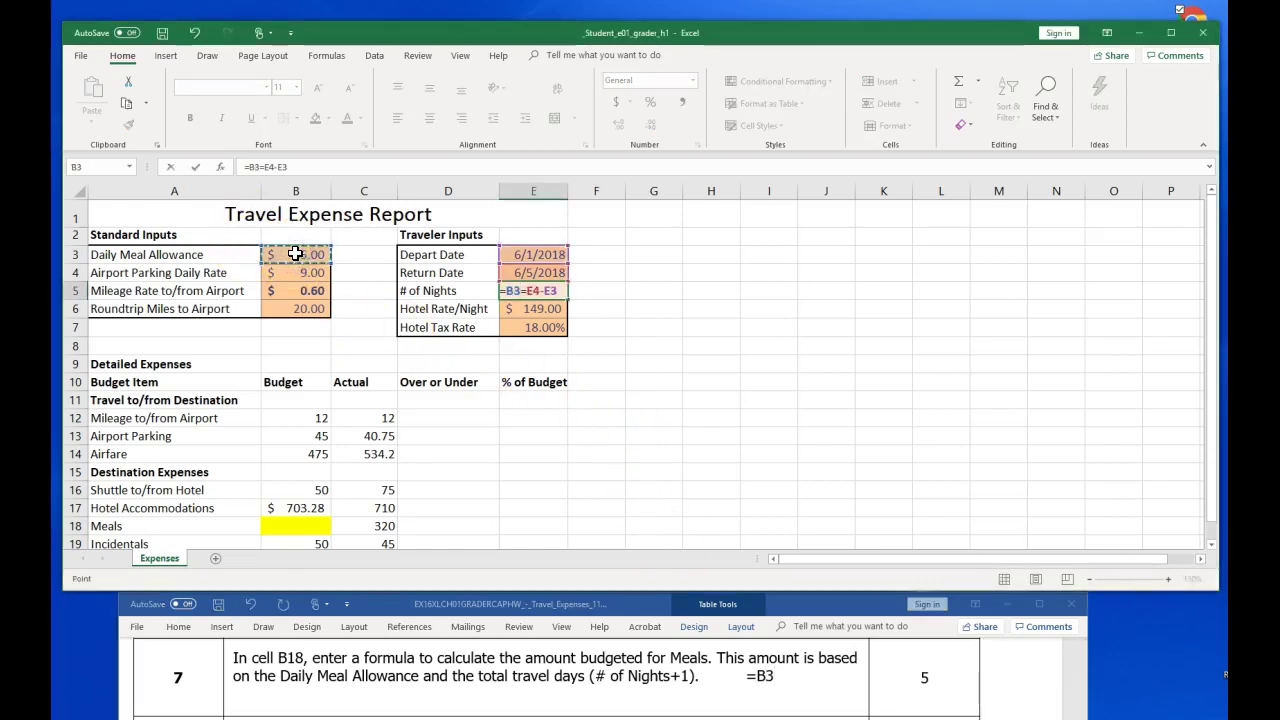
{"action": "left_click", "coordinate": [195, 35]}
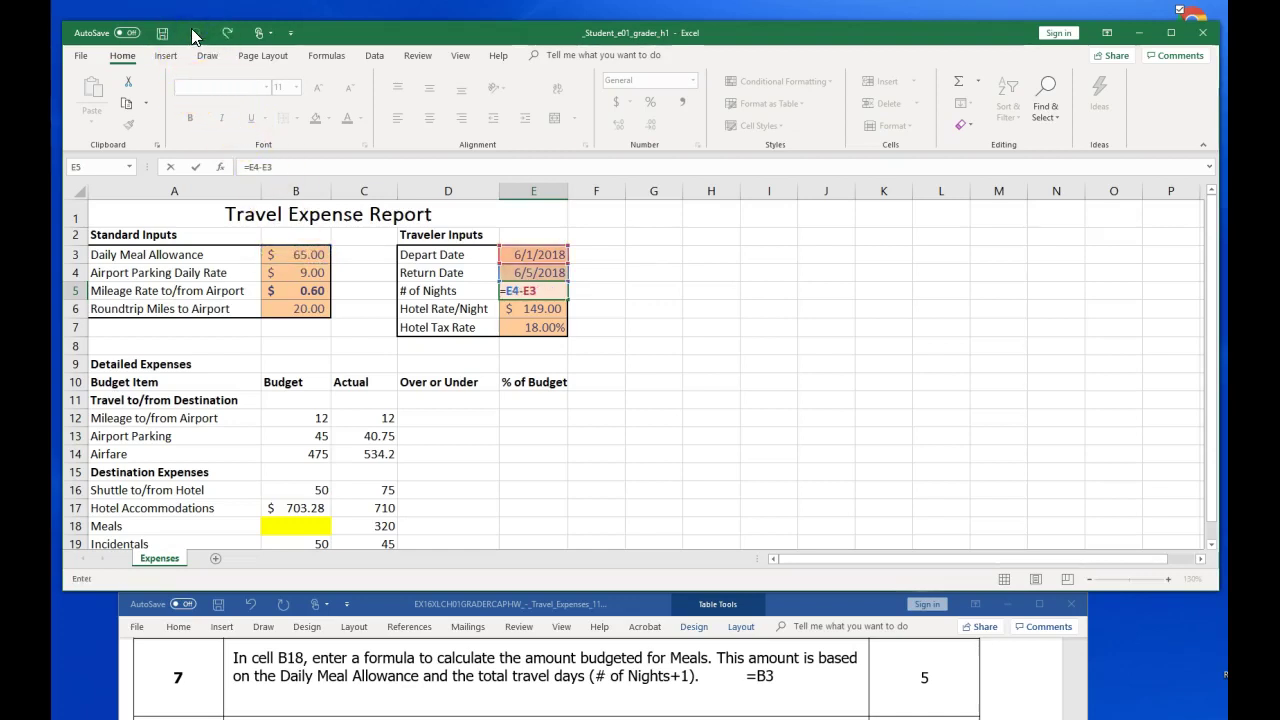
{"action": "left_click", "coordinate": [193, 35]}
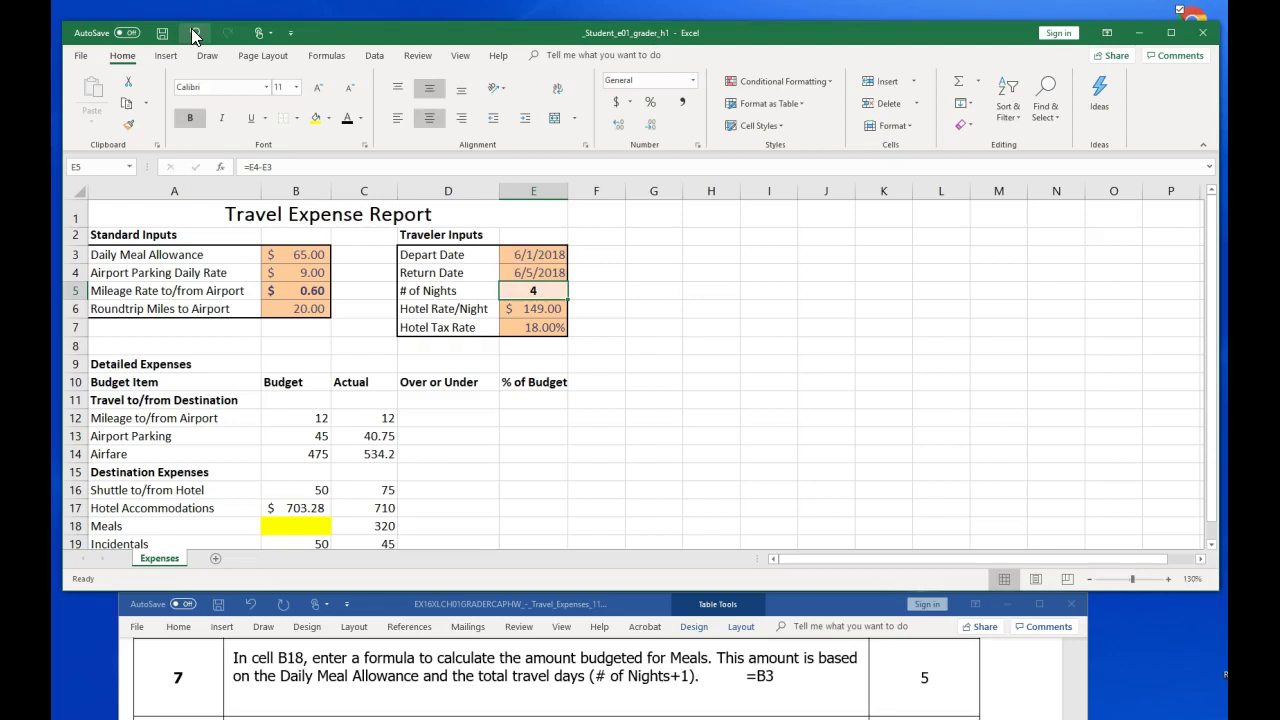
Extend the Word step 7 note from =B3 to the draft formula =B3*(E5+1).
{"action": "left_click", "coordinate": [792, 681]}
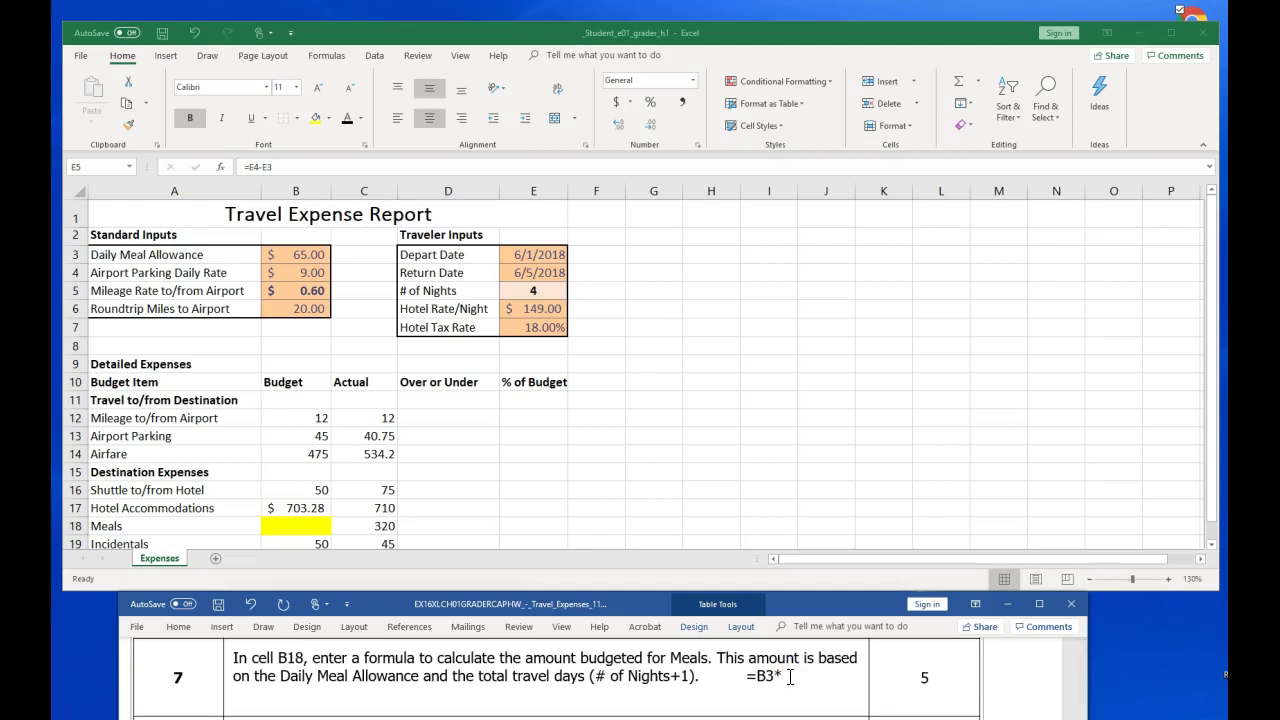
{"action": "type", "text": "*"}
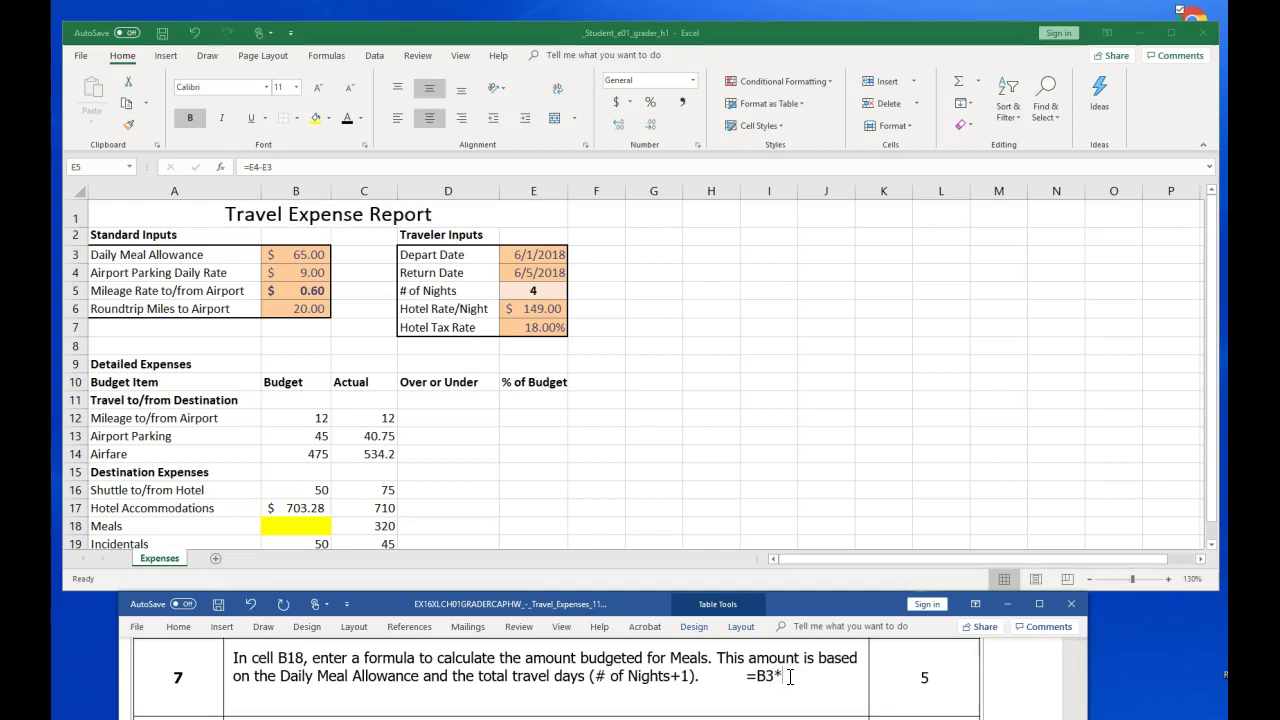
{"action": "type", "text": "("}
{"action": "type", "text": "5+1"}
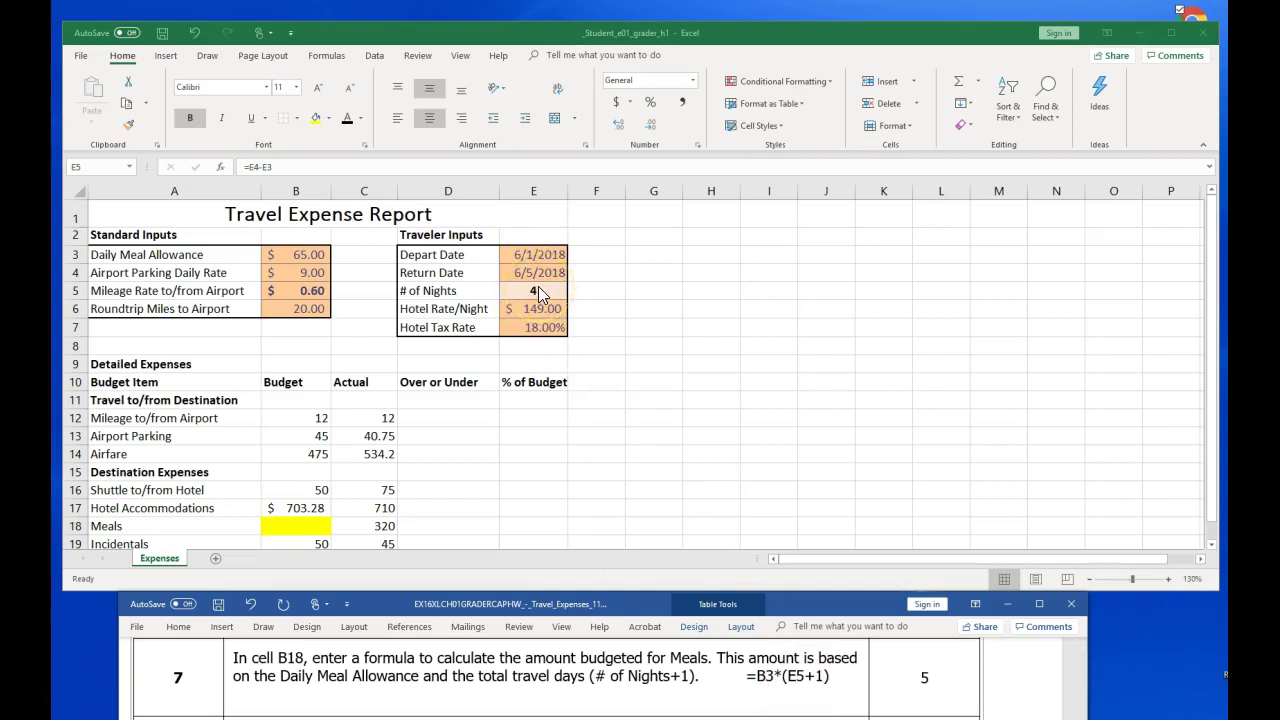
Enter =B3*(E5+1) in Meals budget cell B18, showing 325 and a 1660.28 Budget total.
{"action": "left_click", "coordinate": [314, 524]}
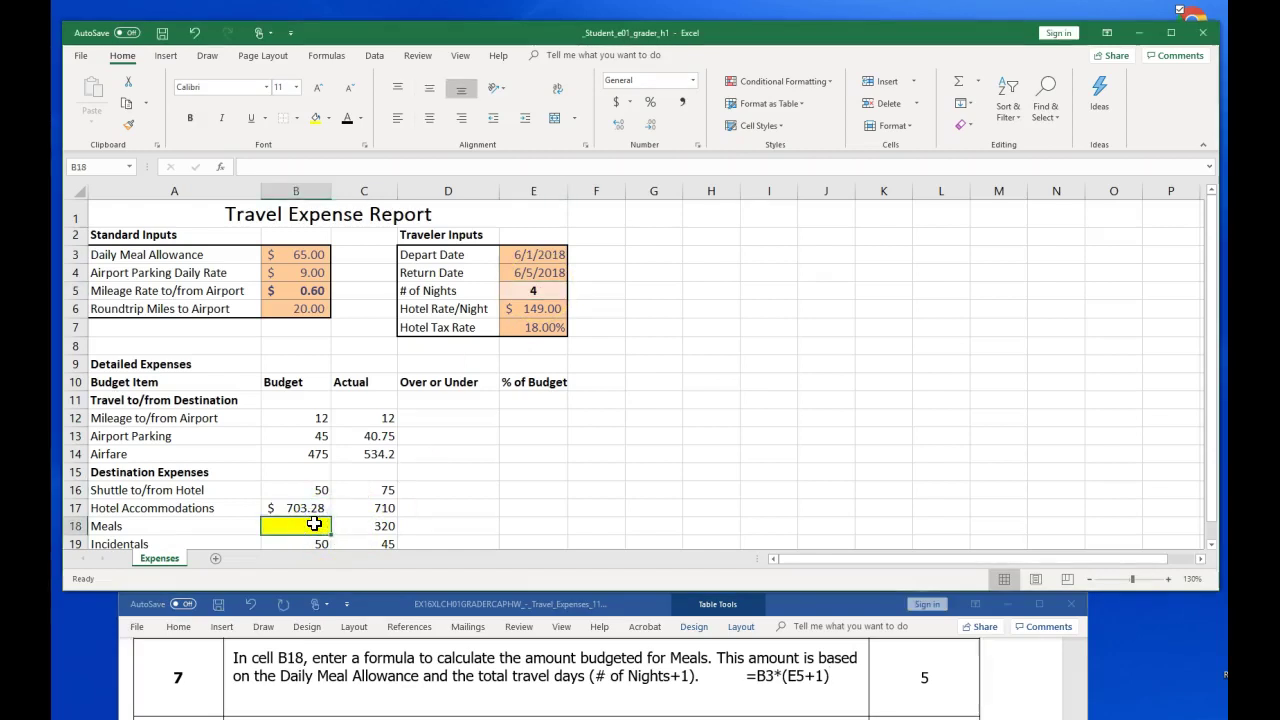
{"action": "type", "text": "="}
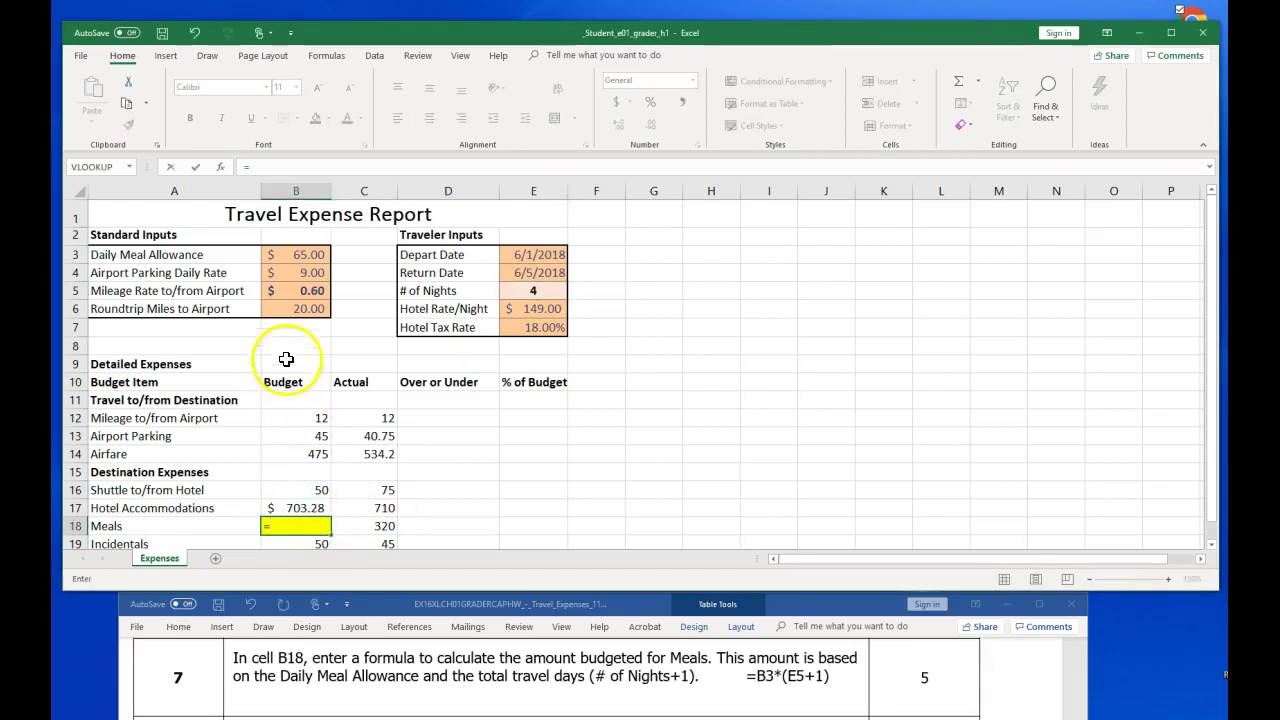
{"action": "left_click", "coordinate": [309, 256]}
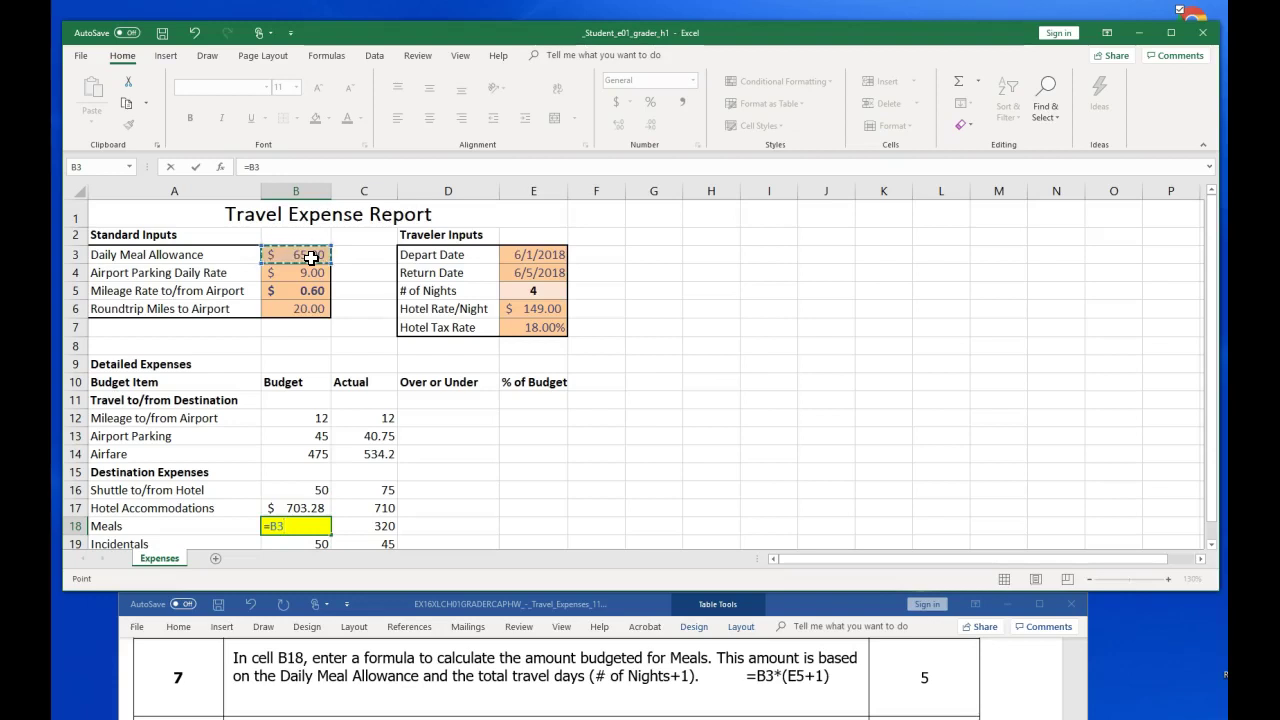
{"action": "type", "text": "*"}
{"action": "type", "text": "("}
{"action": "left_click", "coordinate": [518, 289]}
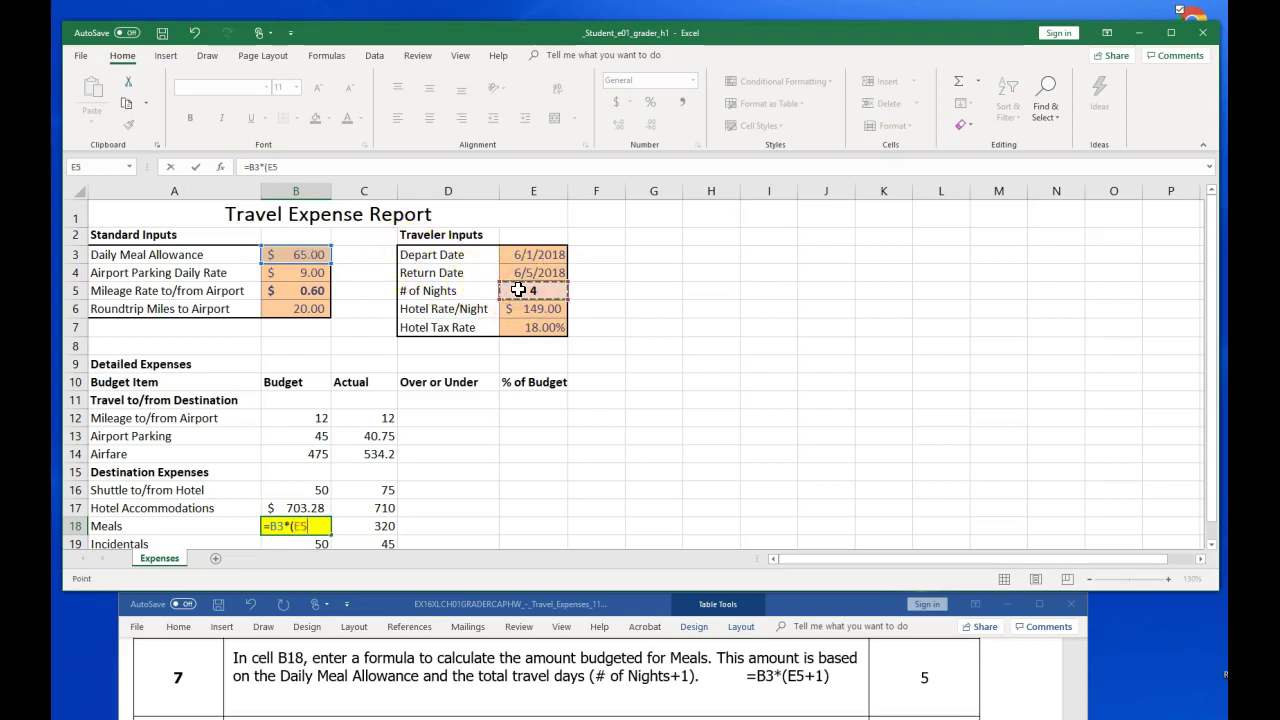
{"action": "type", "text": "+1)"}
{"action": "key", "text": "Return"}
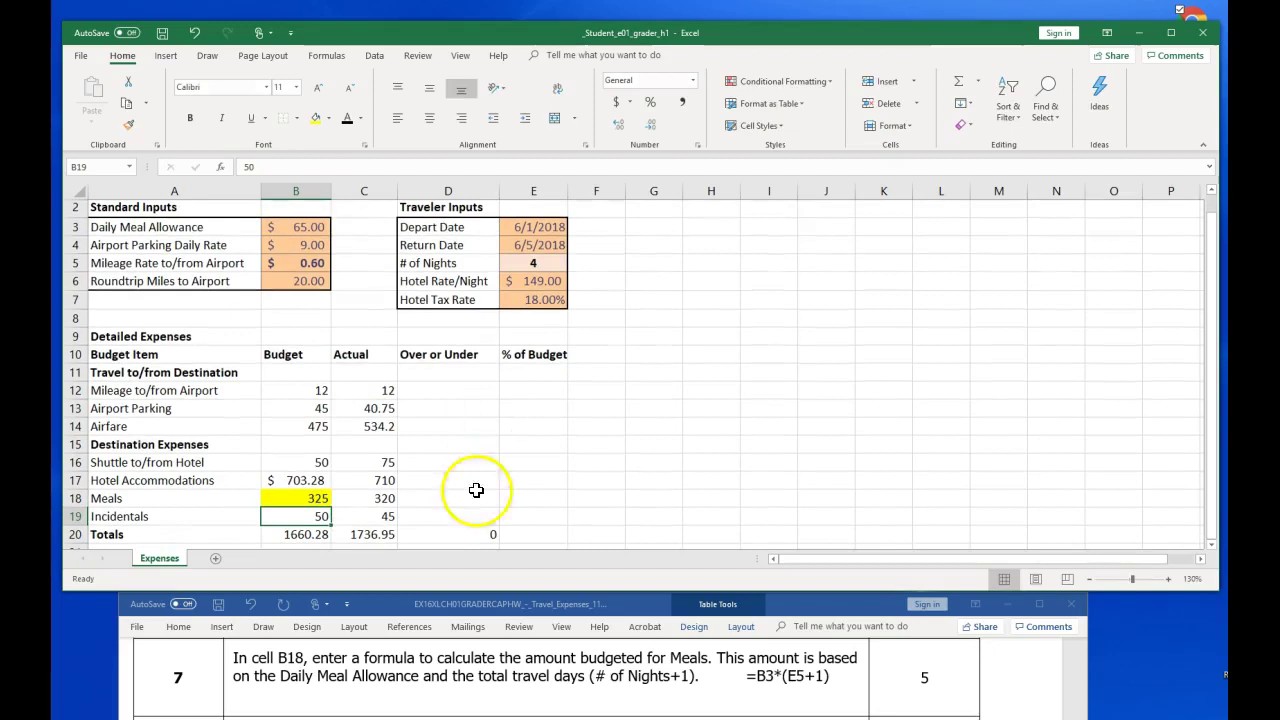
Set B18's fill to No Fill and save the workbook.
{"action": "left_click", "coordinate": [306, 500]}
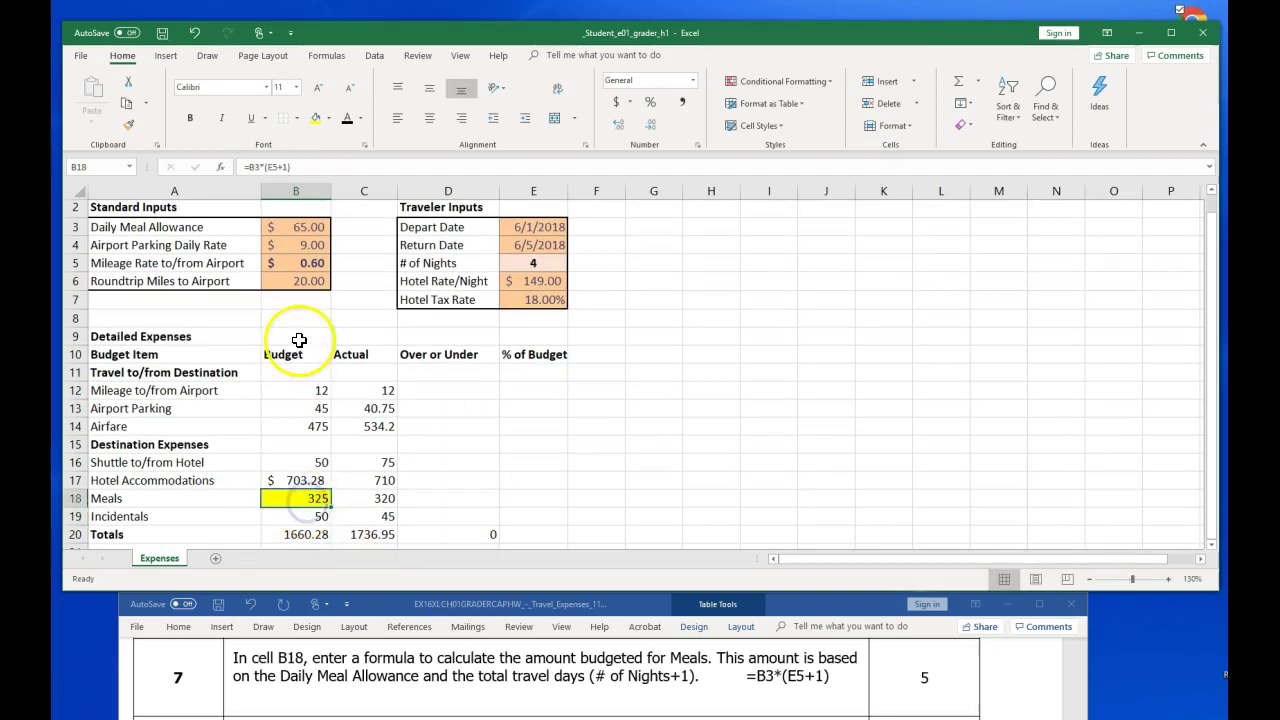
{"action": "left_click", "coordinate": [331, 120]}
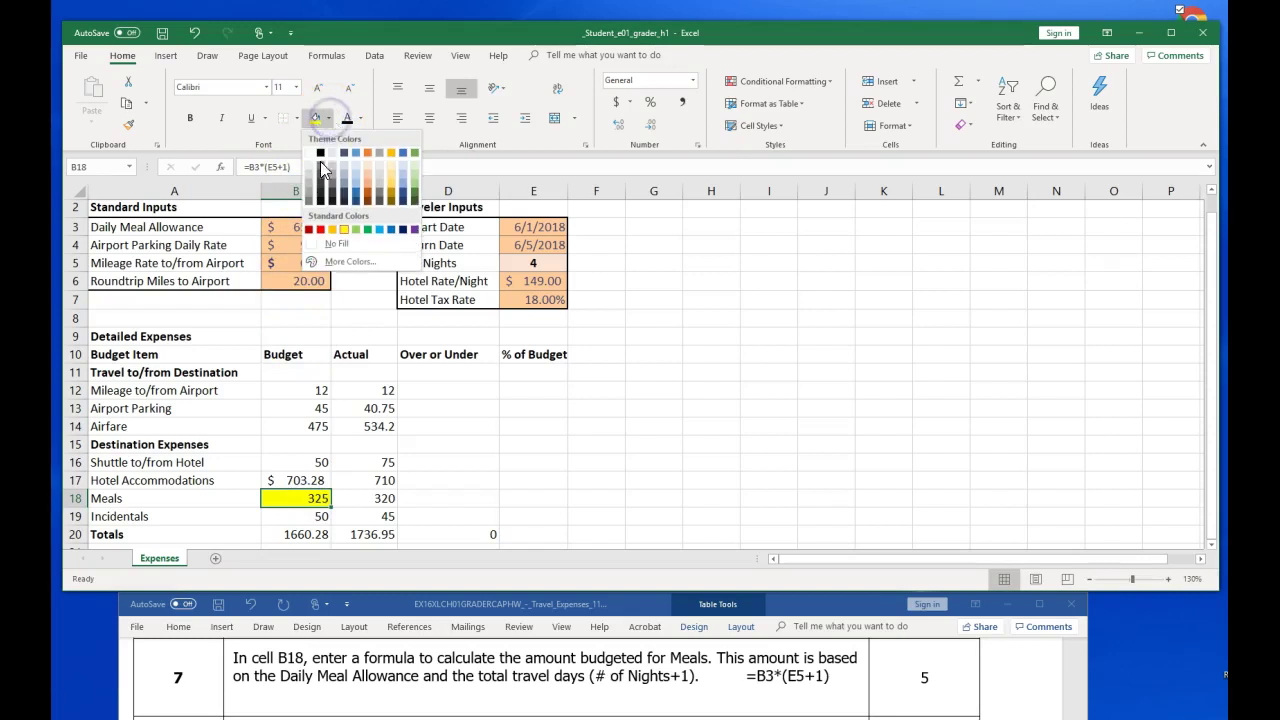
{"action": "left_click", "coordinate": [325, 245]}
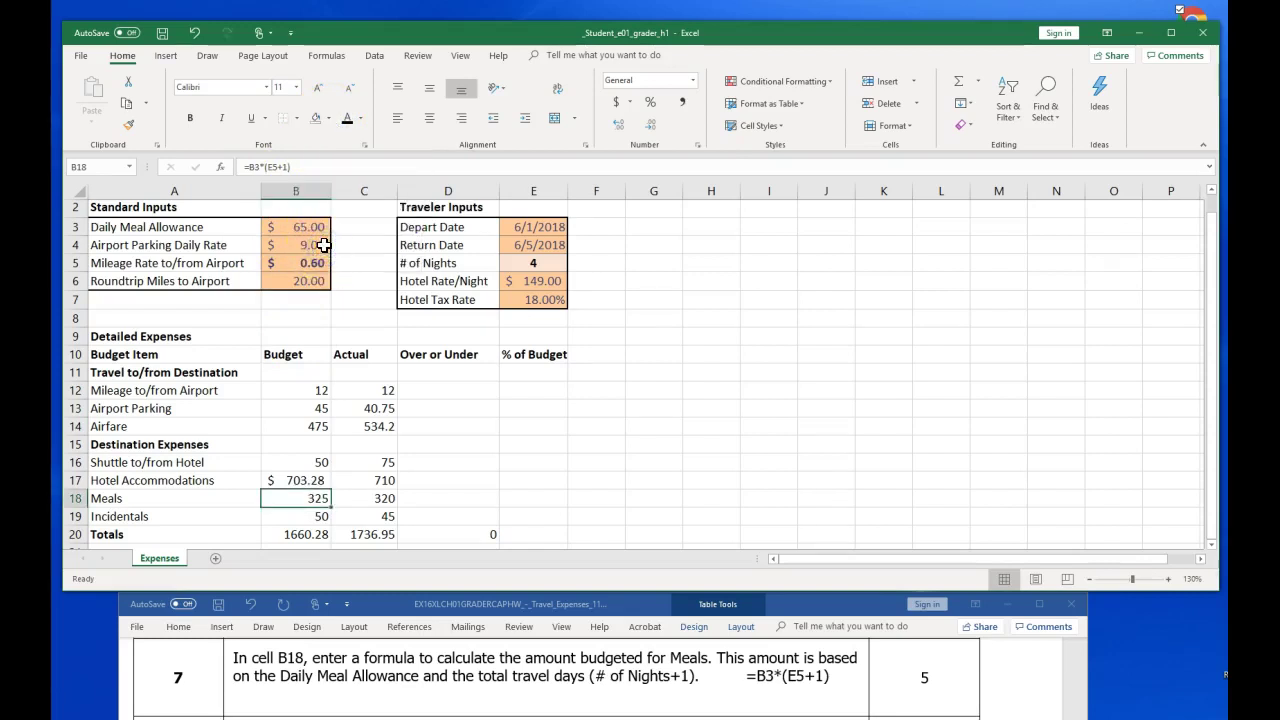
{"action": "left_click", "coordinate": [162, 33]}
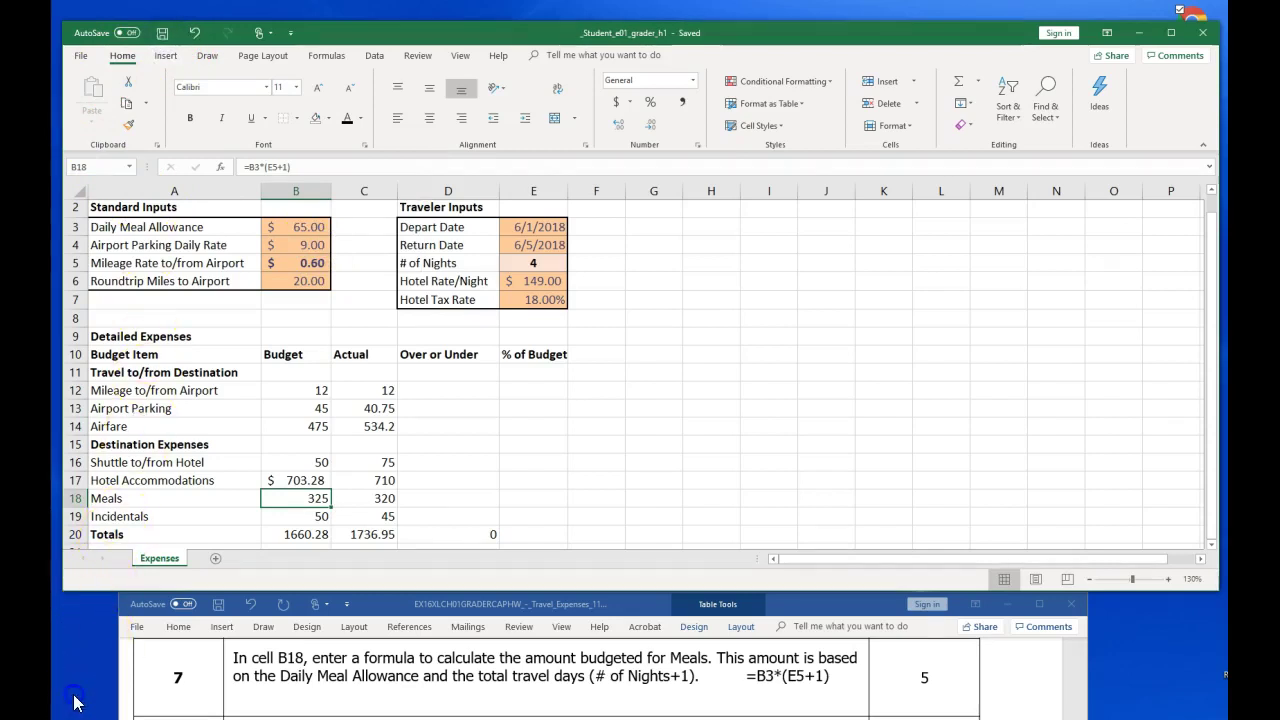
Highlight the words 'cell D12' in Word's step 8 instruction yellow.
{"action": "left_click", "coordinate": [118, 690]}
{"action": "scroll", "coordinate": [118, 690], "scroll_direction": "down", "scroll_amount": 2}
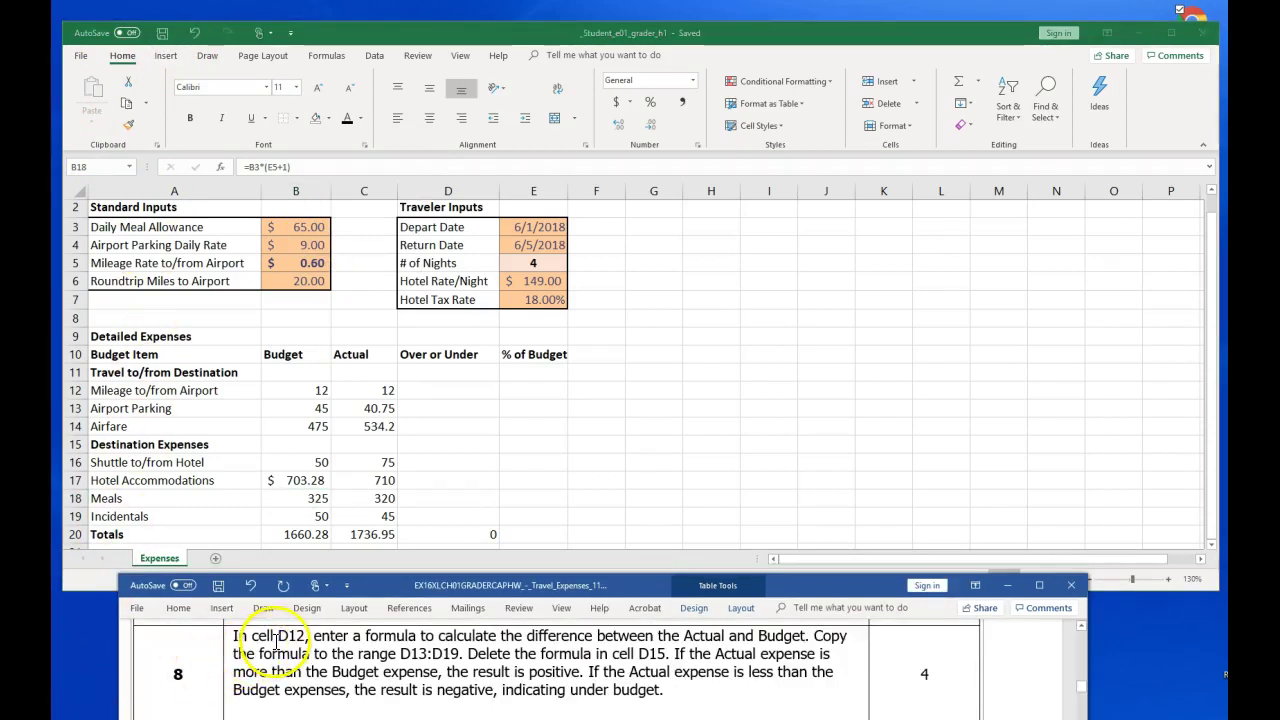
{"action": "left_click_drag", "start_coordinate": [252, 636], "coordinate": [303, 636]}
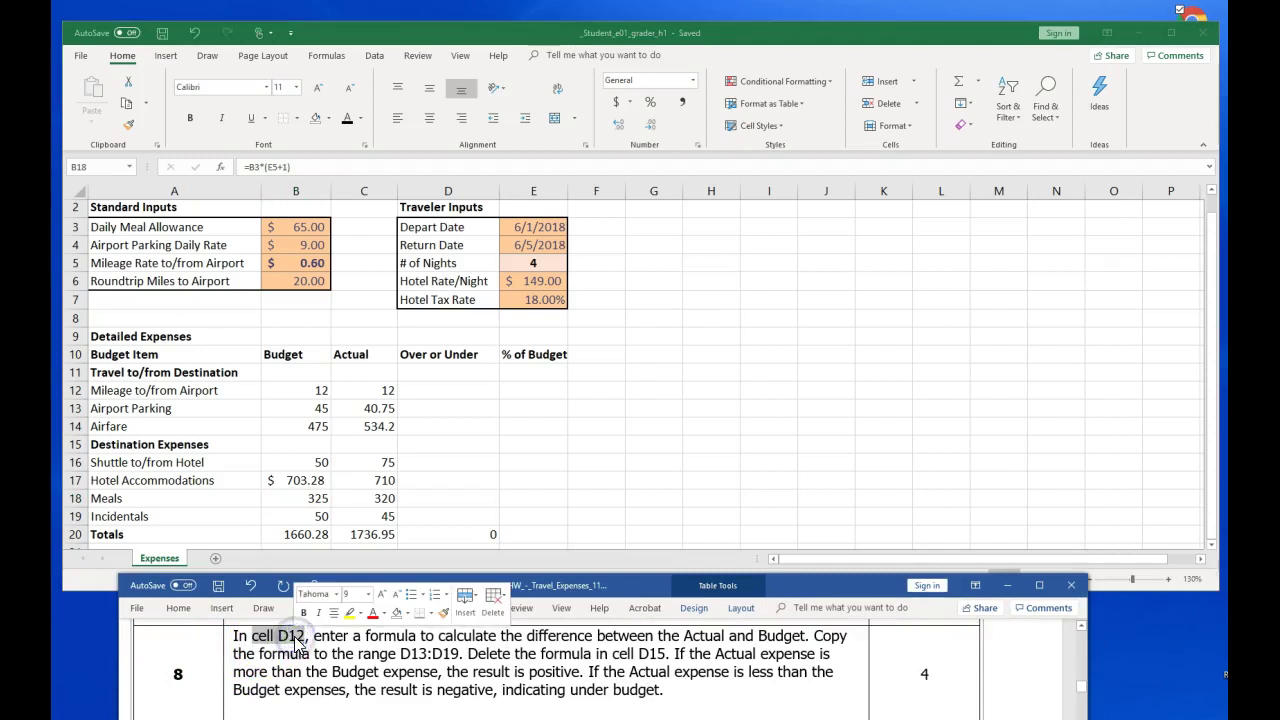
{"action": "left_click", "coordinate": [353, 614]}
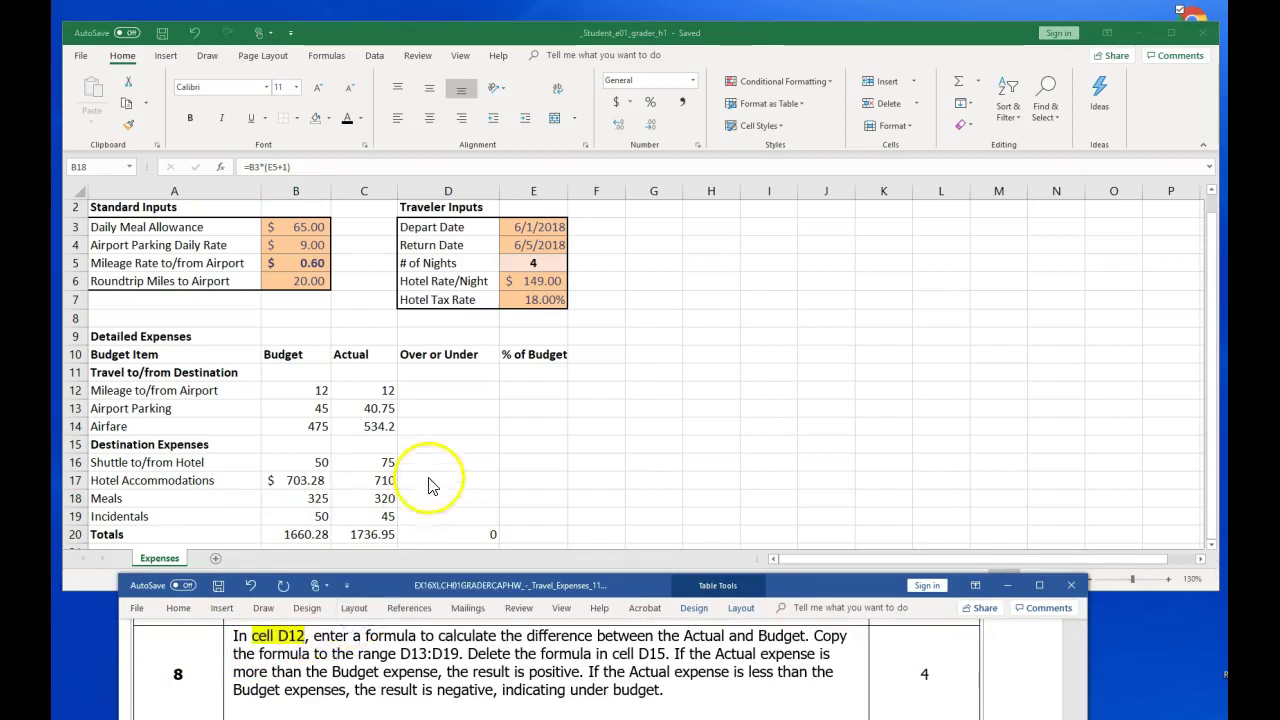
Fill the Over or Under cell D12 with Yellow from Standard Colors.
{"action": "left_click", "coordinate": [446, 189]}
{"action": "left_click", "coordinate": [446, 190]}
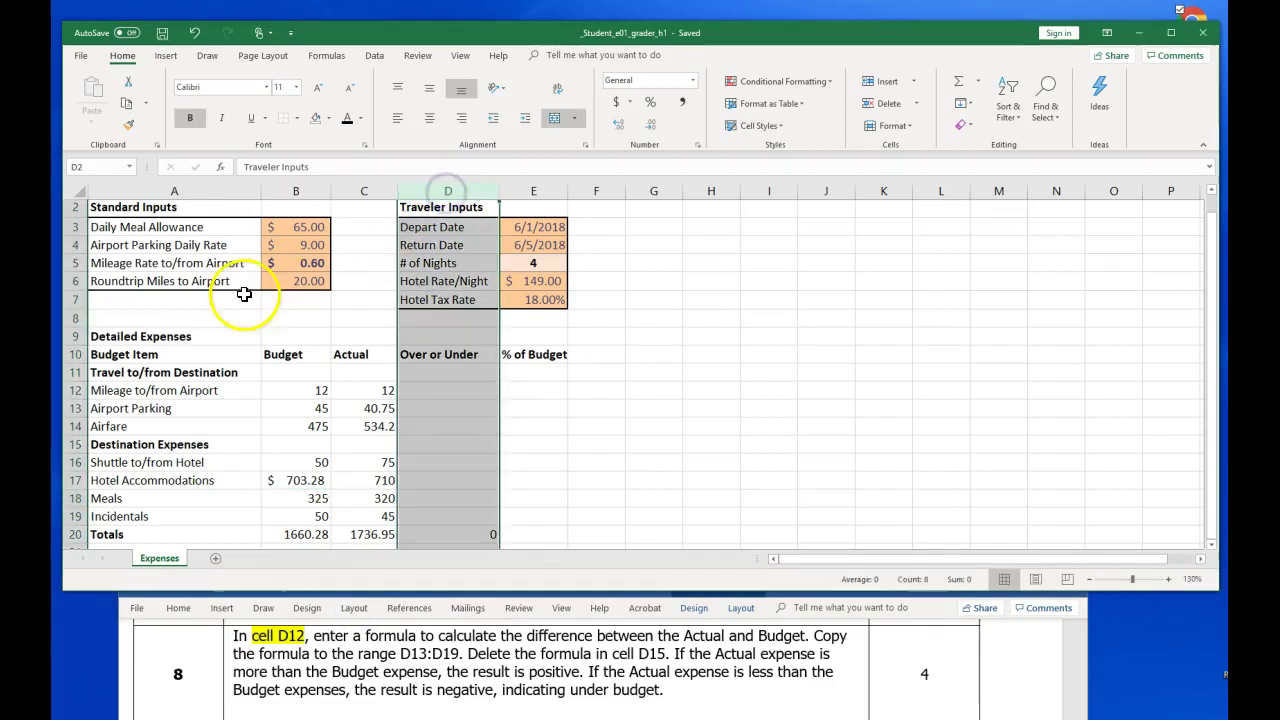
{"action": "left_click", "coordinate": [74, 390]}
{"action": "left_click", "coordinate": [452, 390]}
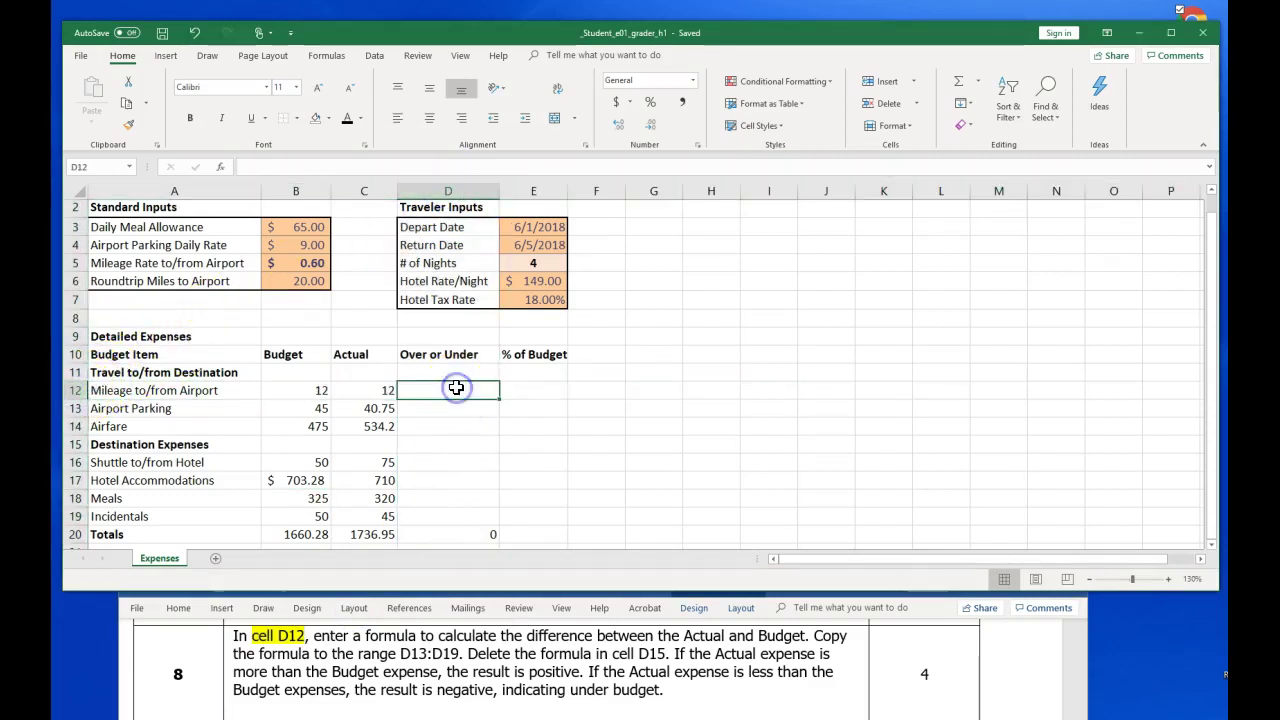
{"action": "left_click", "coordinate": [331, 119]}
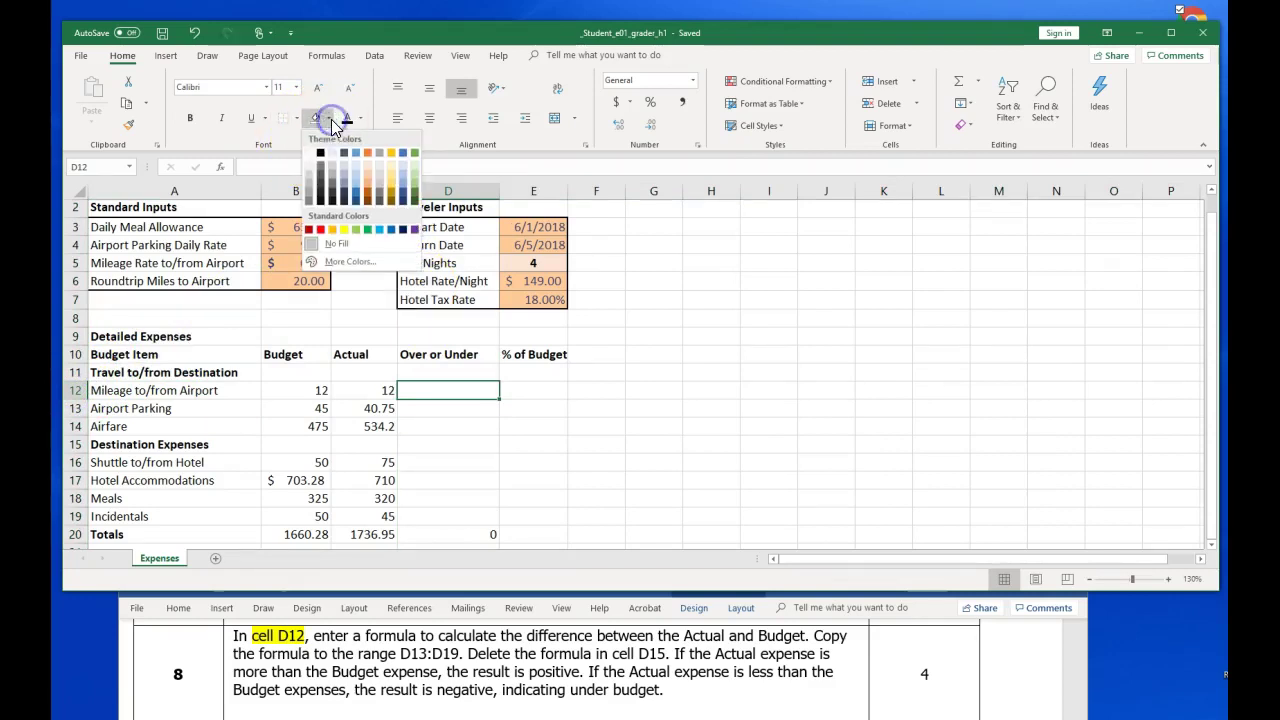
{"action": "left_click", "coordinate": [345, 232]}
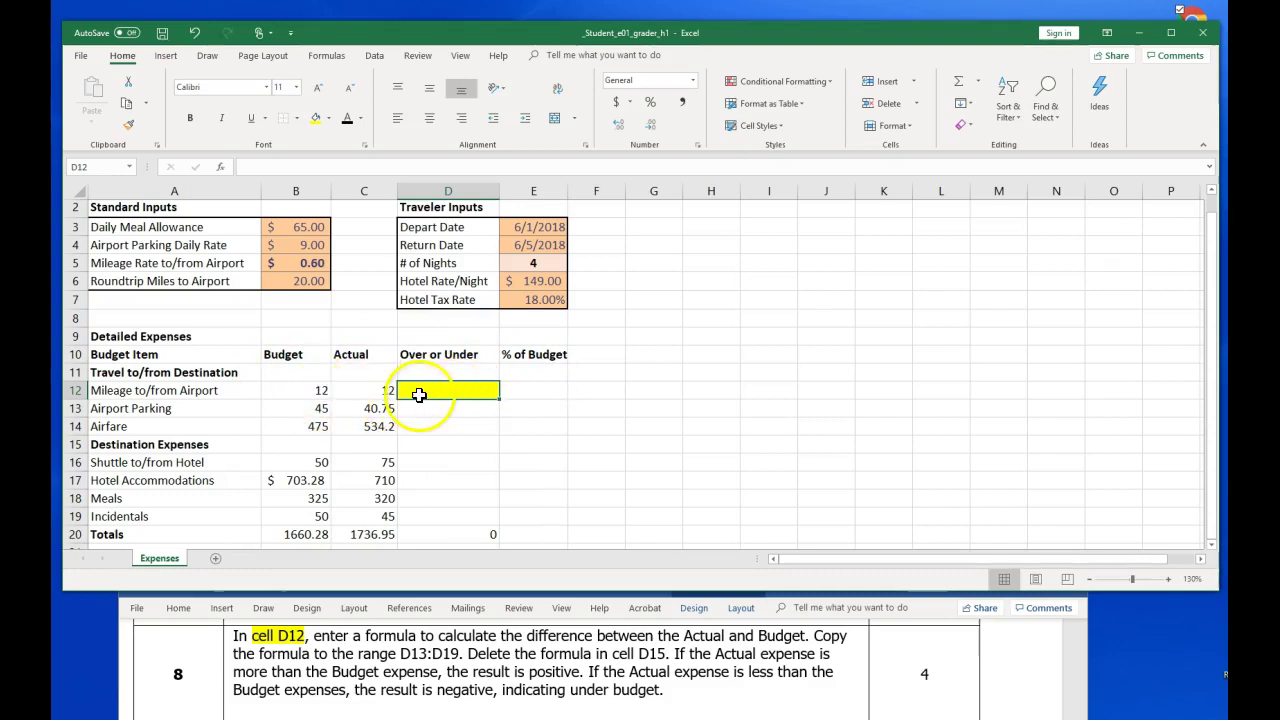
{"action": "left_click", "coordinate": [70, 391]}
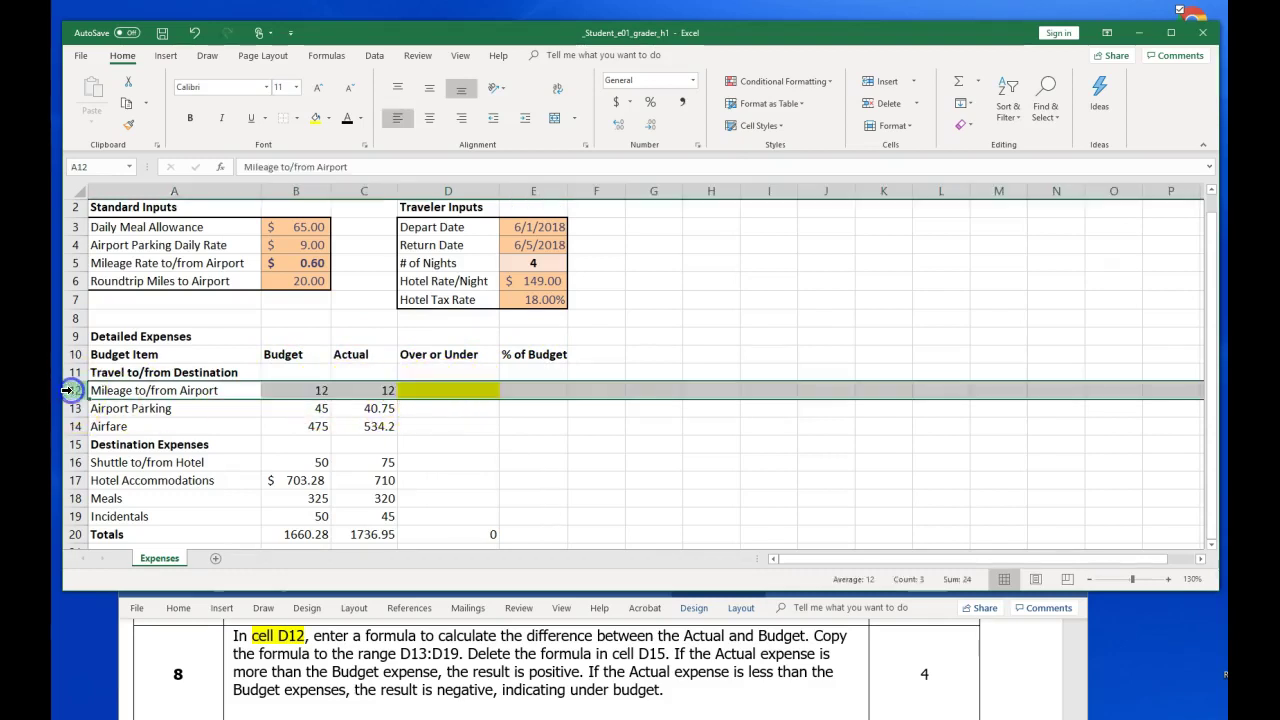
{"action": "left_click", "coordinate": [450, 394]}
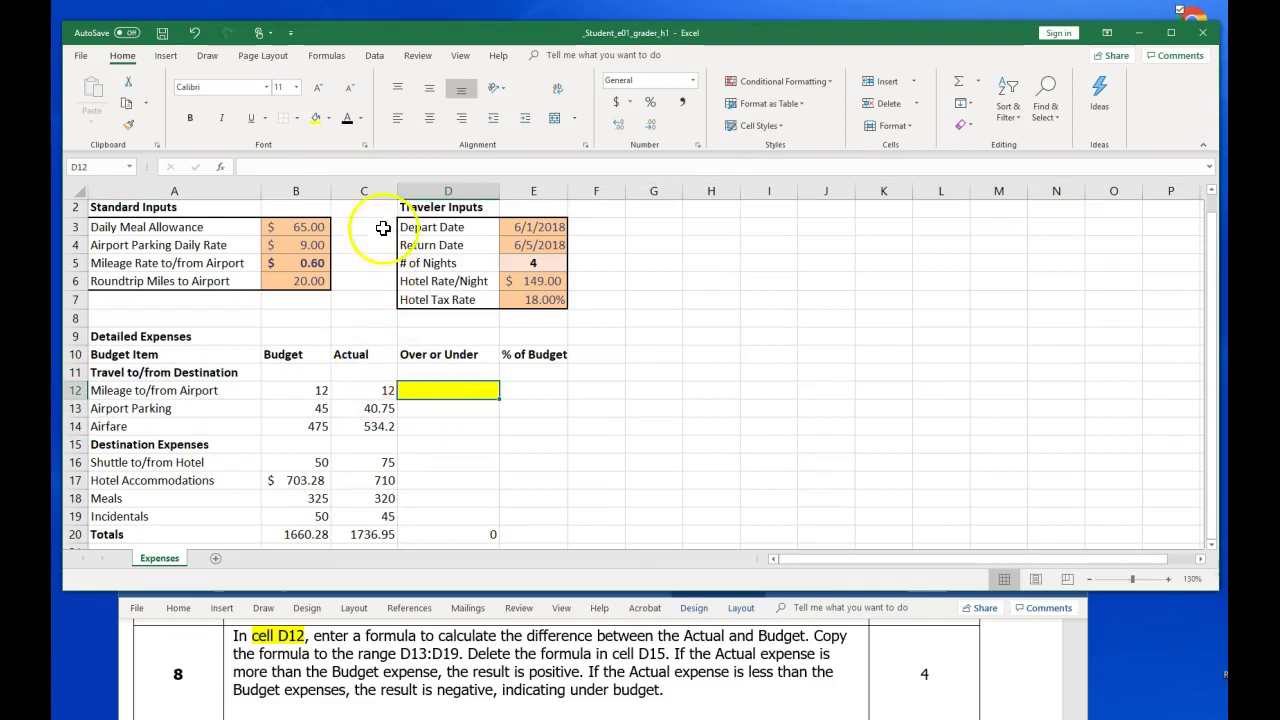
{"action": "left_click", "coordinate": [373, 187]}
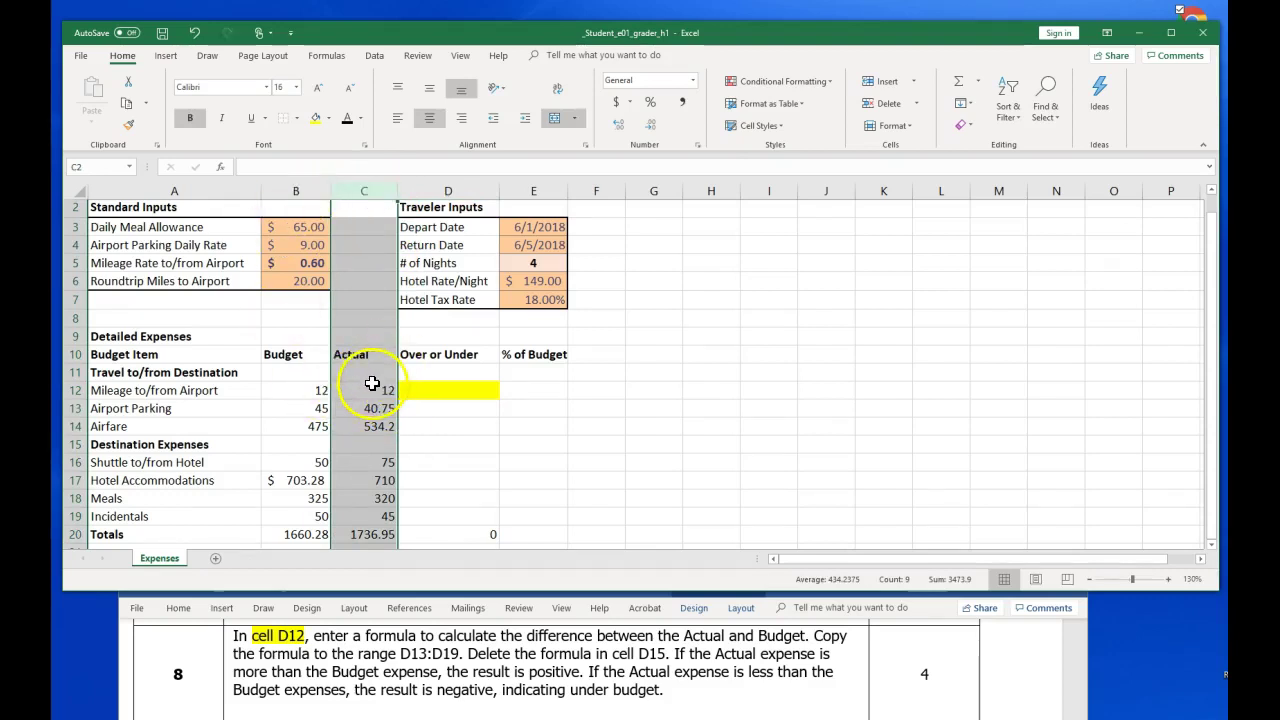
{"action": "left_click", "coordinate": [296, 186]}
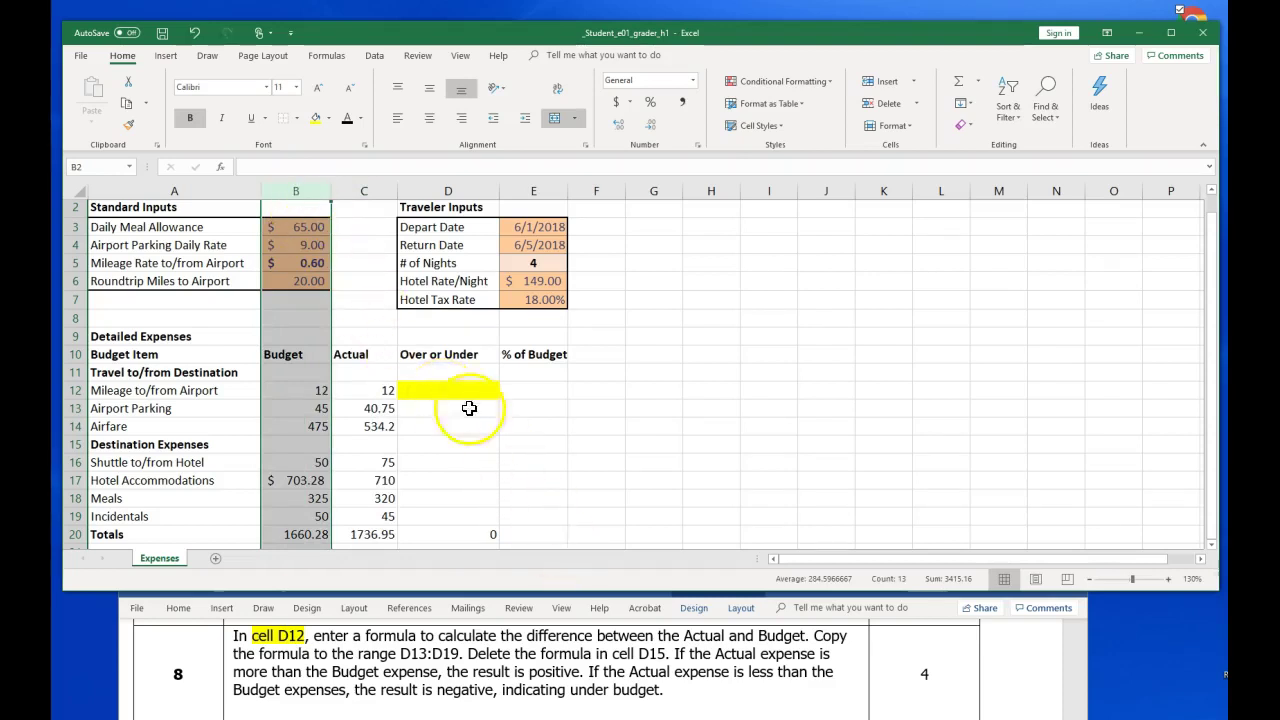
{"action": "left_click", "coordinate": [682, 686]}
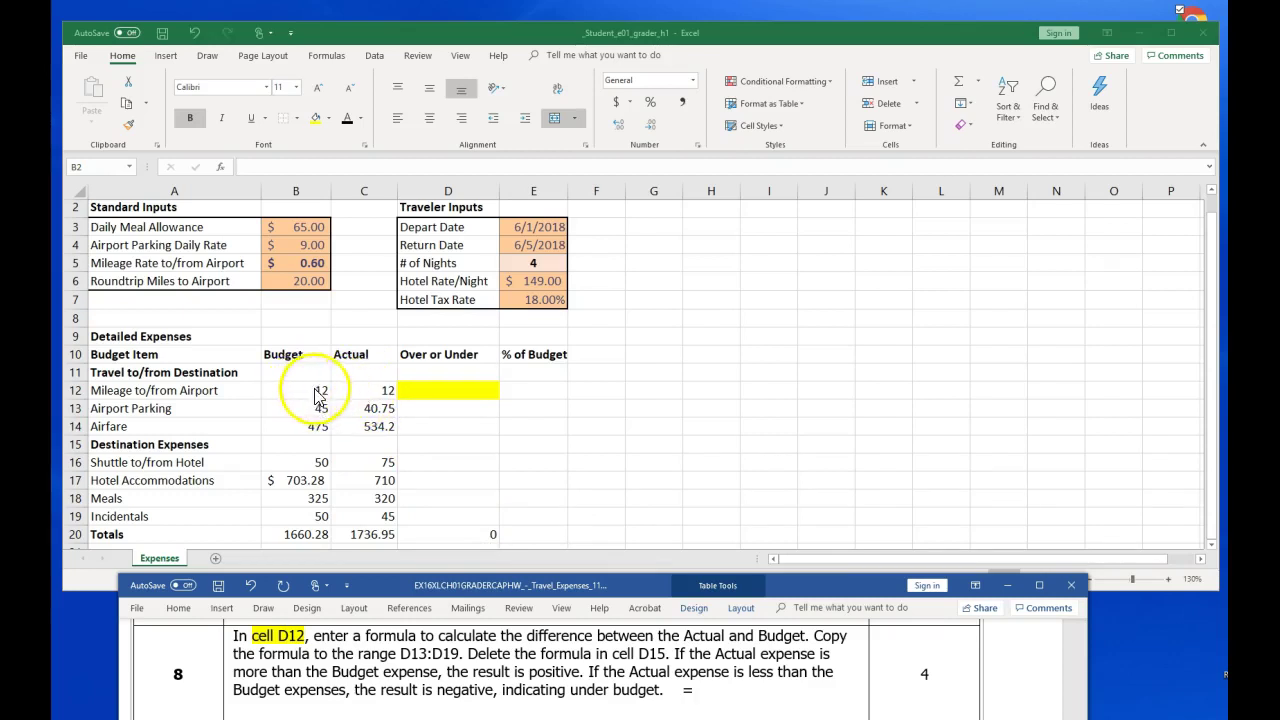
{"action": "left_click", "coordinate": [378, 392]}
Check C12 and B12, then add C12 after the = in Word's step 8 note.
{"action": "left_click", "coordinate": [378, 392]}
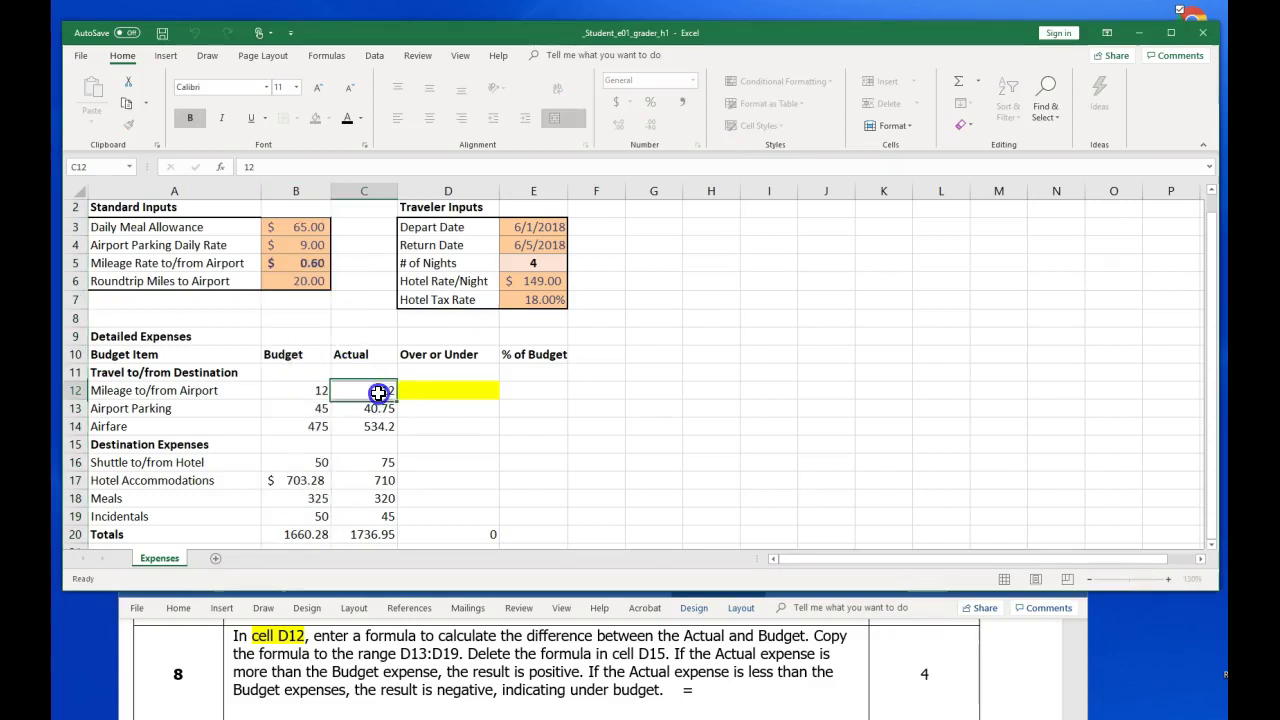
{"action": "left_click", "coordinate": [299, 395]}
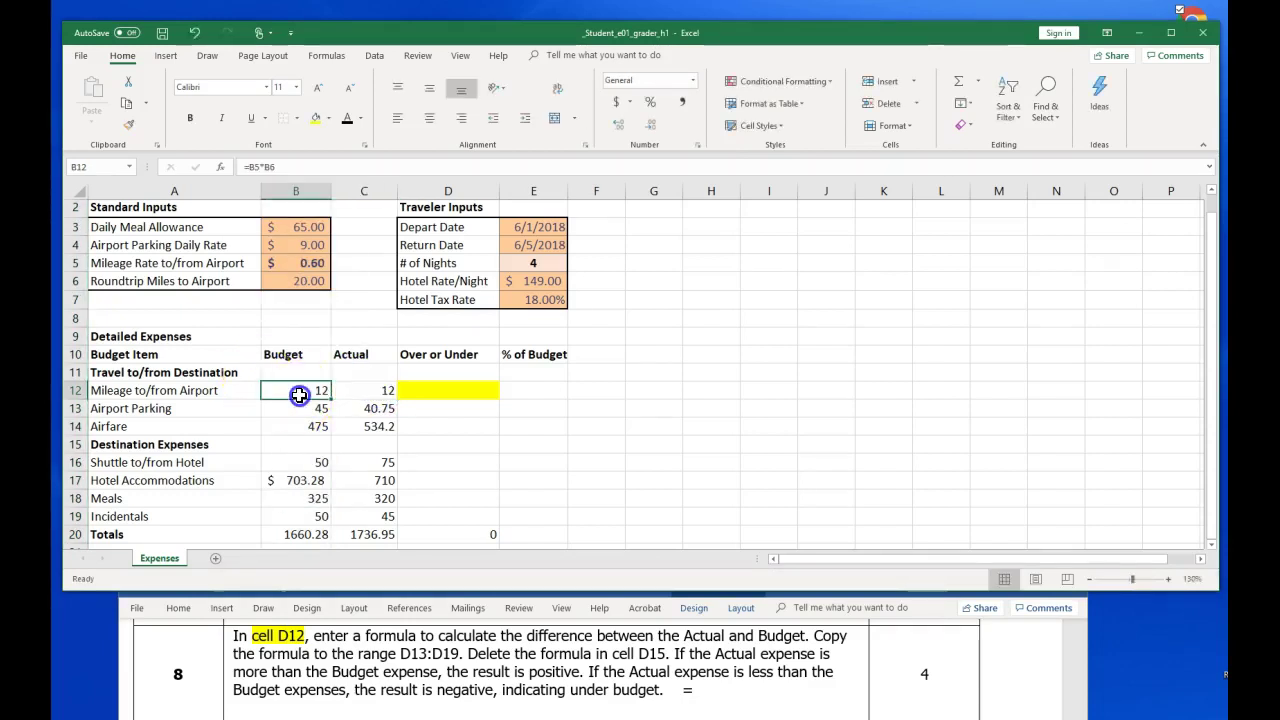
{"action": "left_click", "coordinate": [715, 690]}
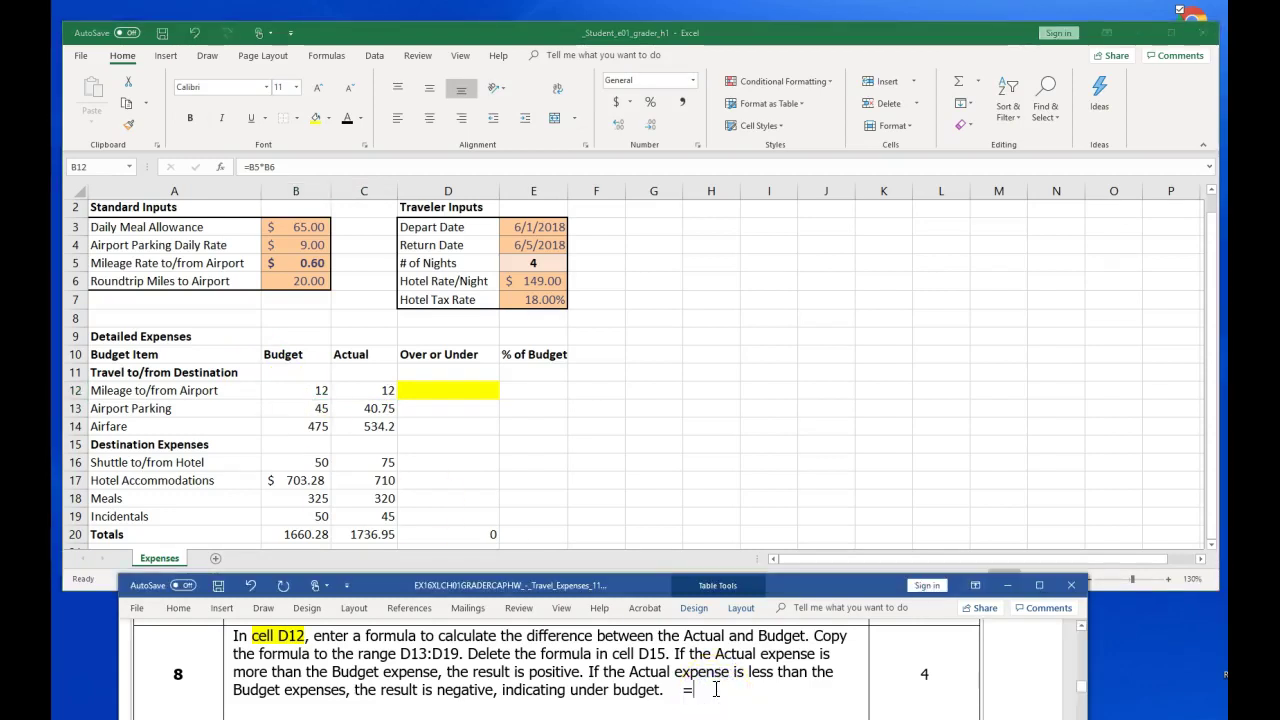
{"action": "type", "text": "C"}
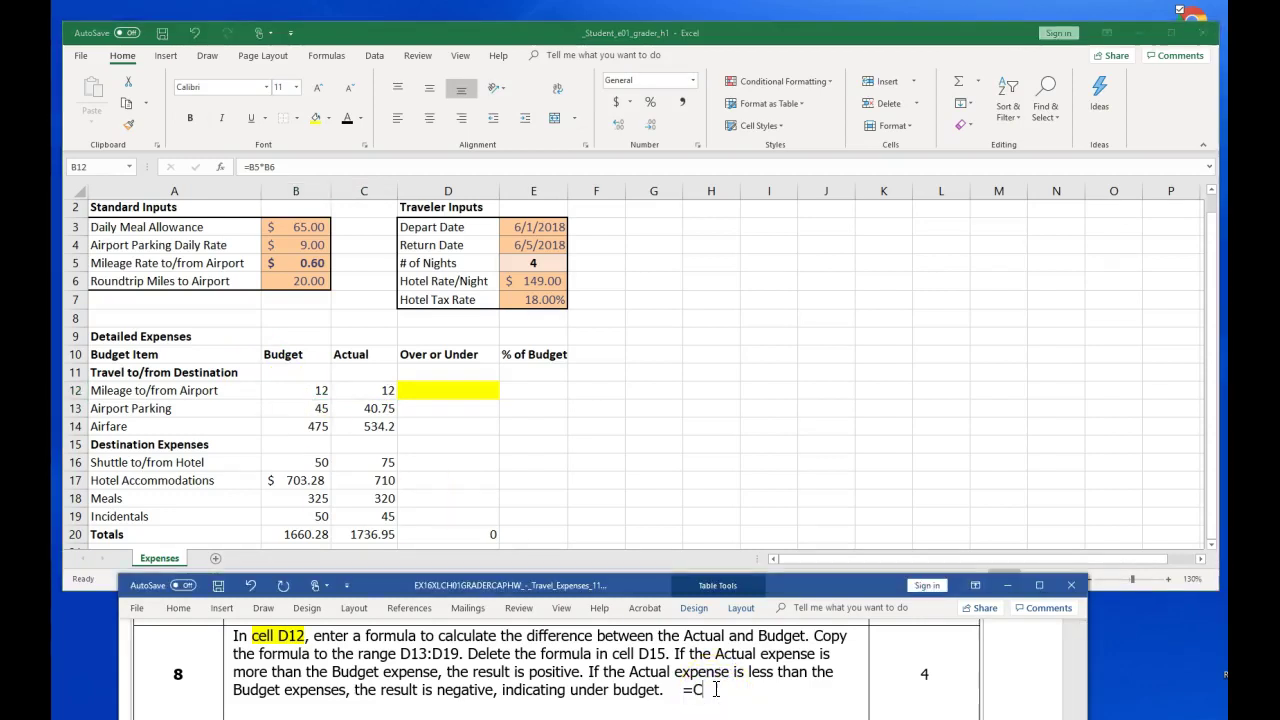
{"action": "type", "text": "12-B12"}
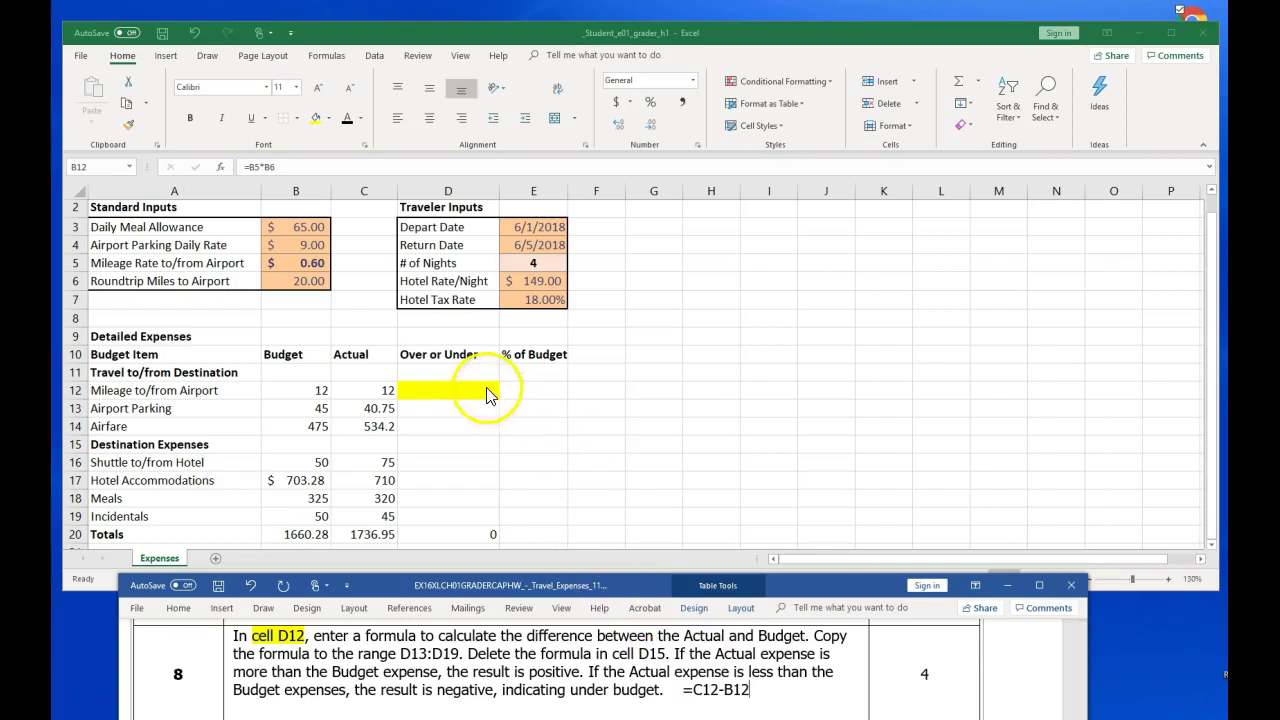
Make the =C12-B12 note bold and enlarge its font size.
{"action": "left_click", "coordinate": [475, 387]}
{"action": "left_click", "coordinate": [760, 697]}
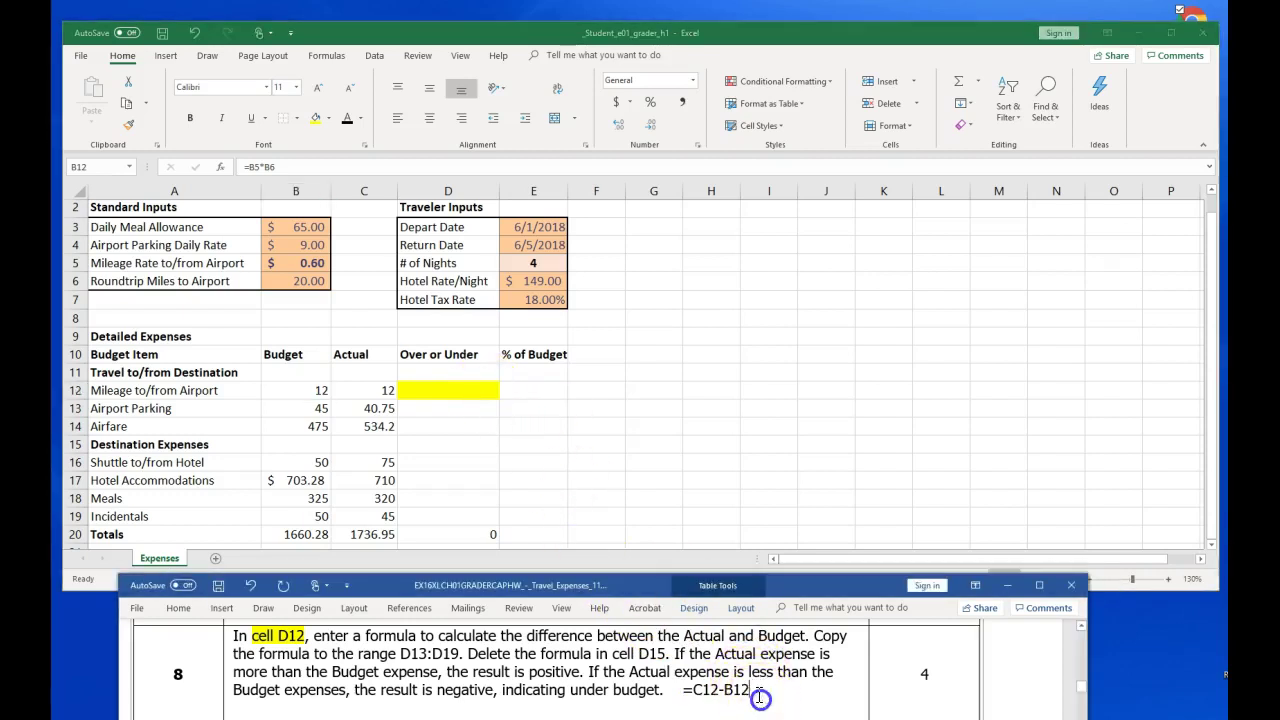
{"action": "left_click_drag", "start_coordinate": [749, 691], "coordinate": [688, 693]}
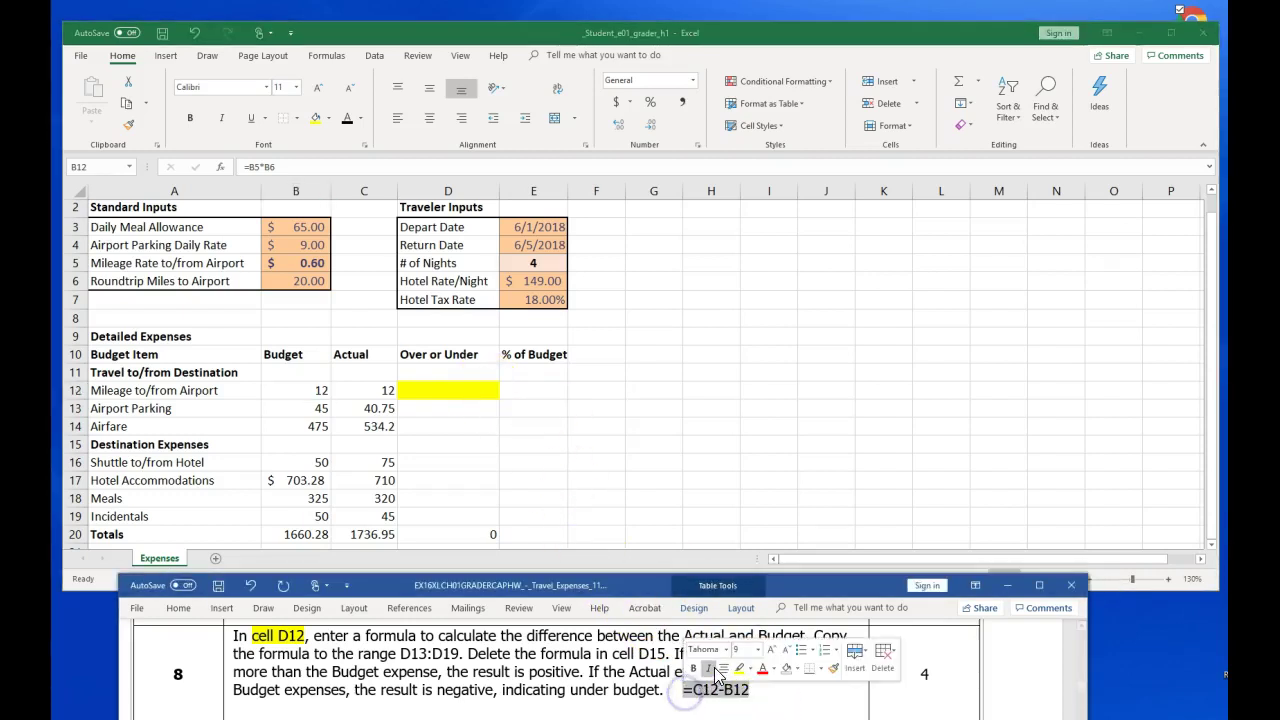
{"action": "left_click", "coordinate": [694, 669]}
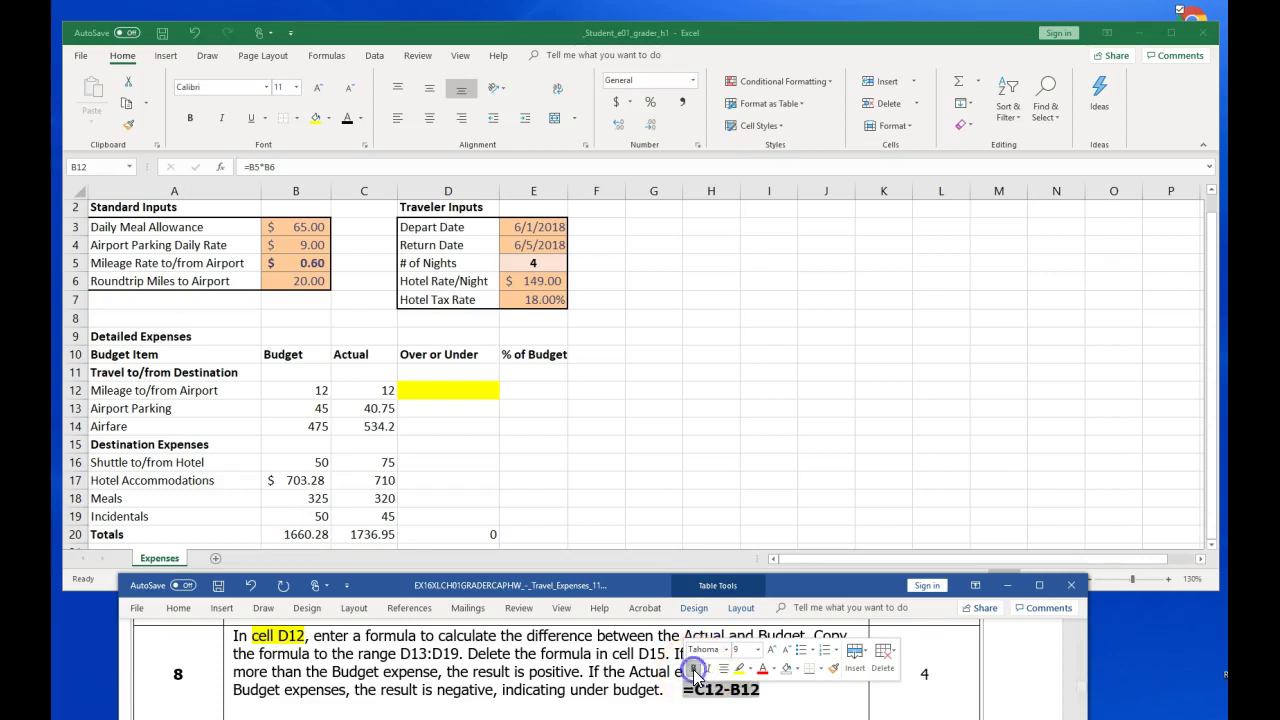
{"action": "left_click", "coordinate": [757, 649]}
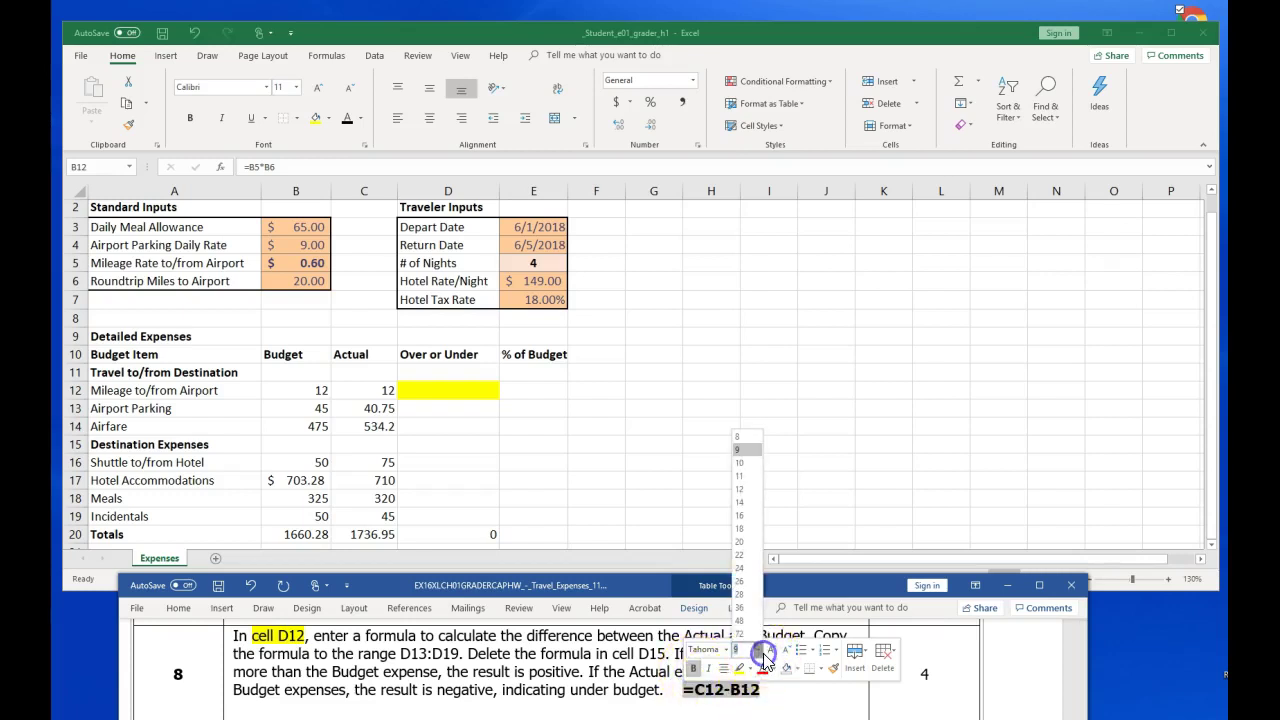
{"action": "left_click", "coordinate": [750, 462]}
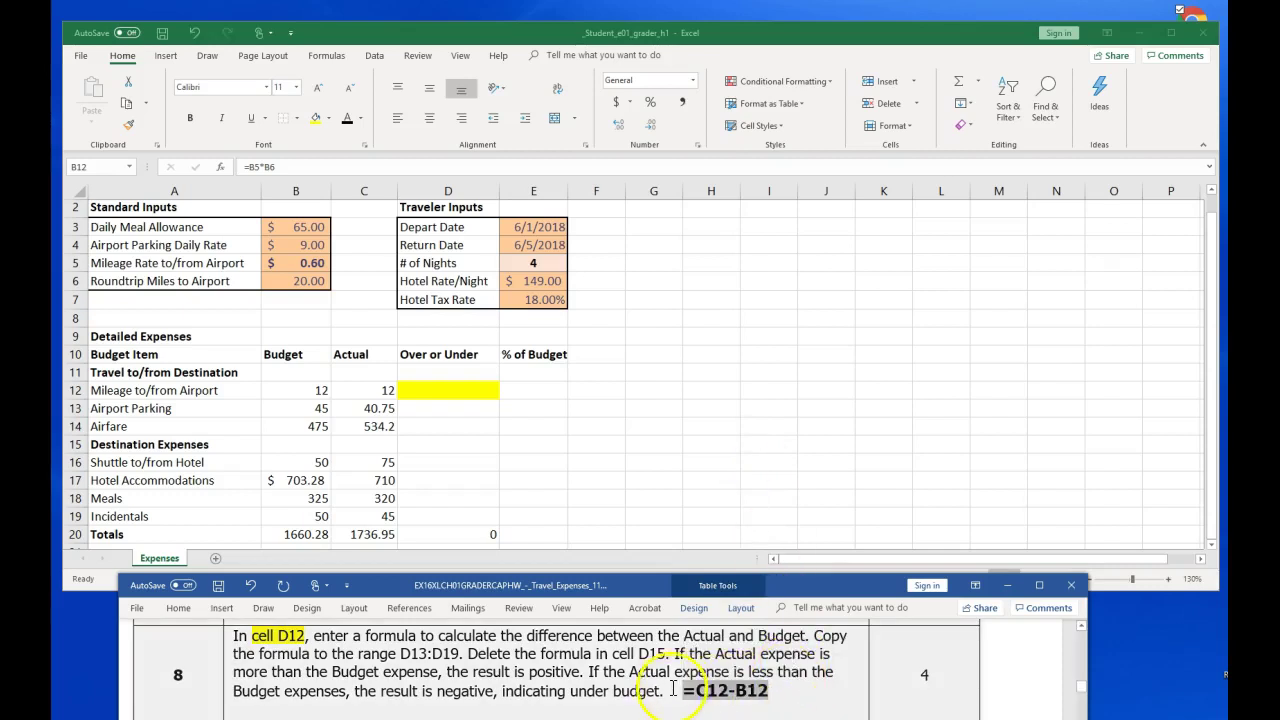
Enter =C12-B12 in yellow cell D12, giving 0 for Mileage to/from Airport.
{"action": "left_click", "coordinate": [471, 397]}
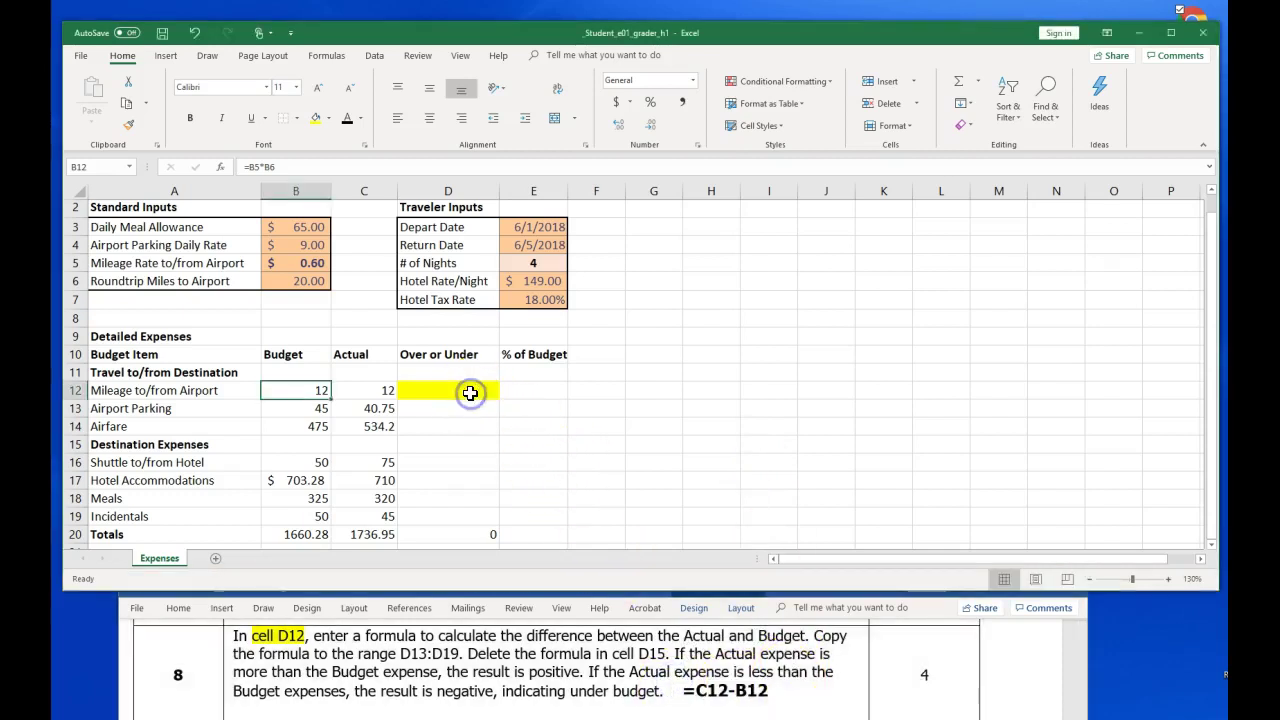
{"action": "left_click", "coordinate": [470, 393]}
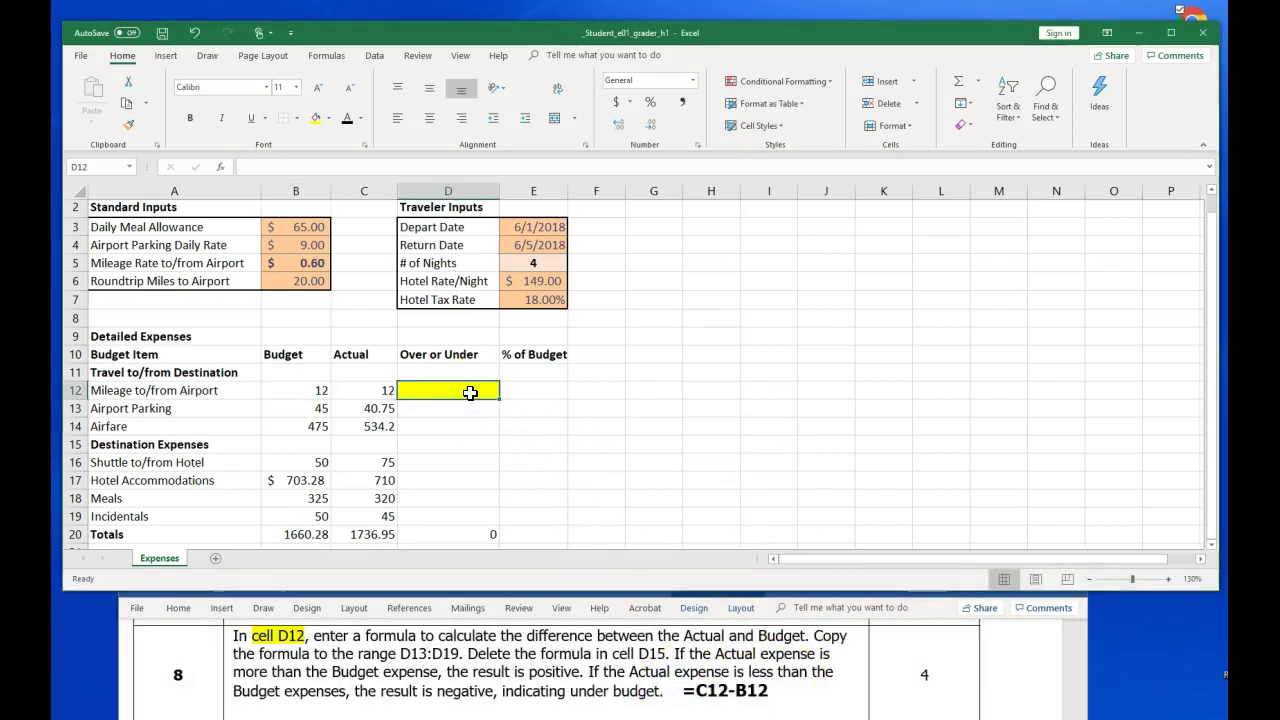
{"action": "type", "text": "="}
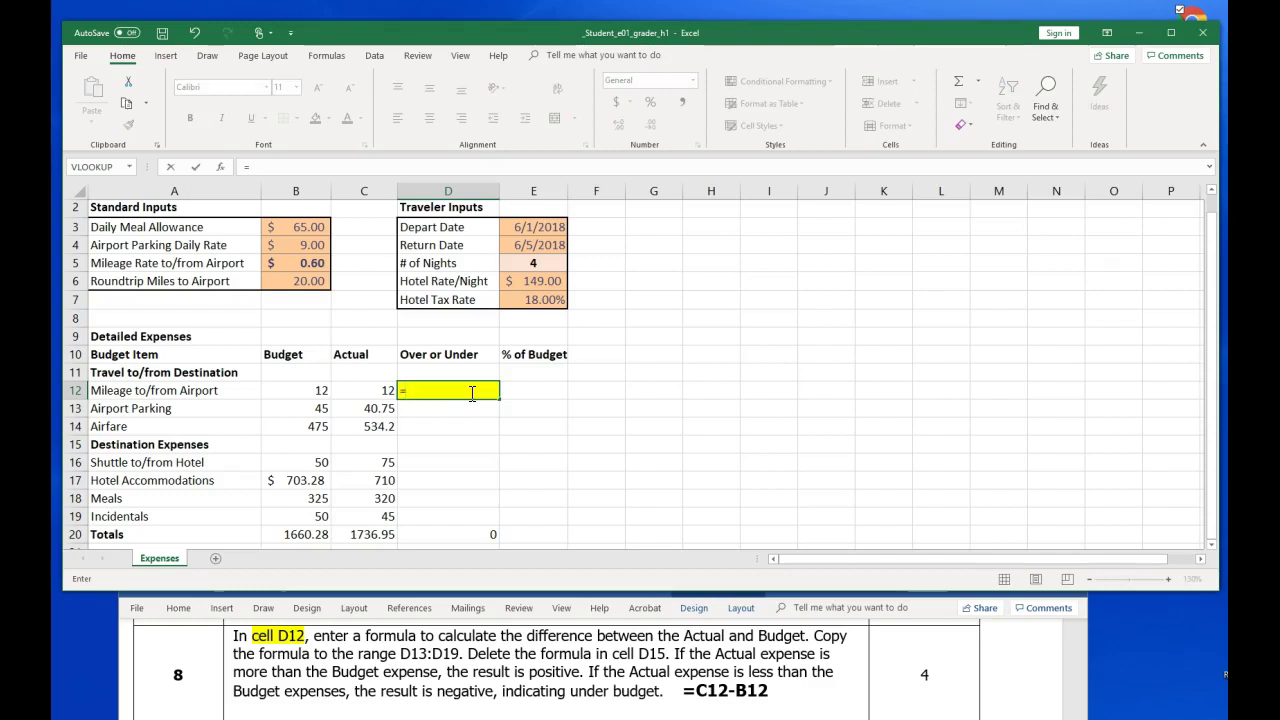
{"action": "left_click", "coordinate": [350, 390]}
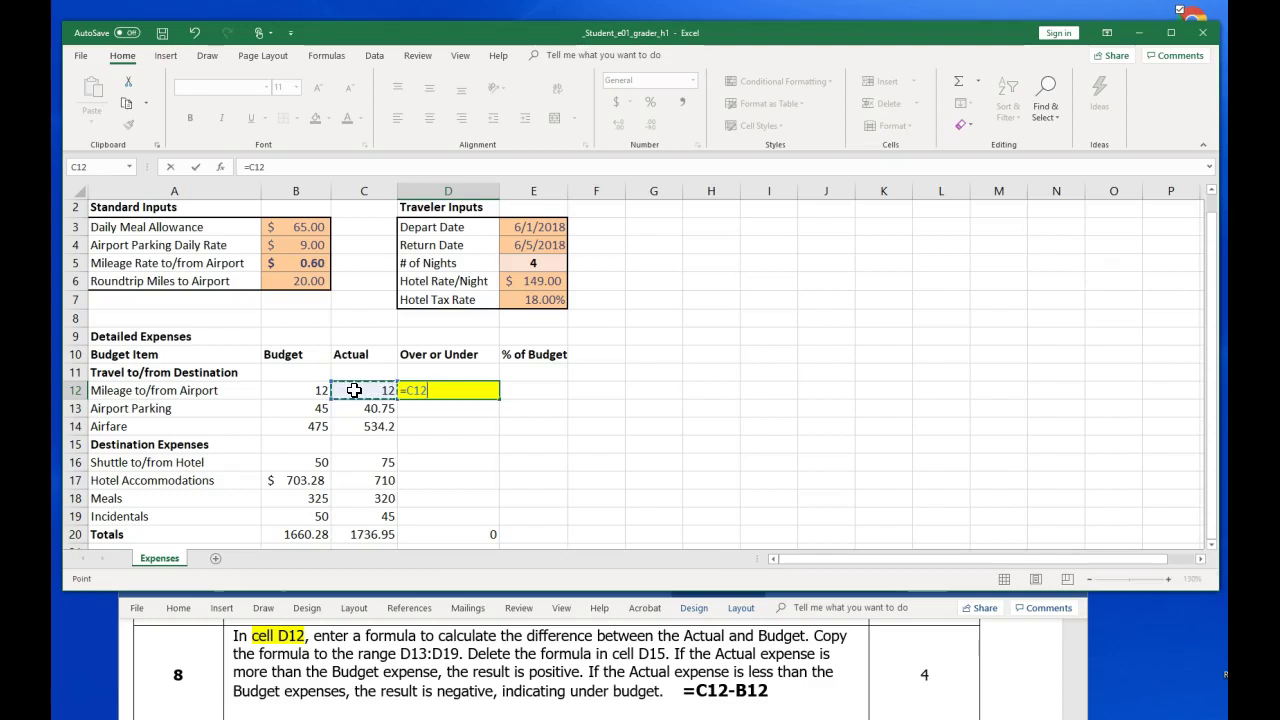
{"action": "type", "text": "-"}
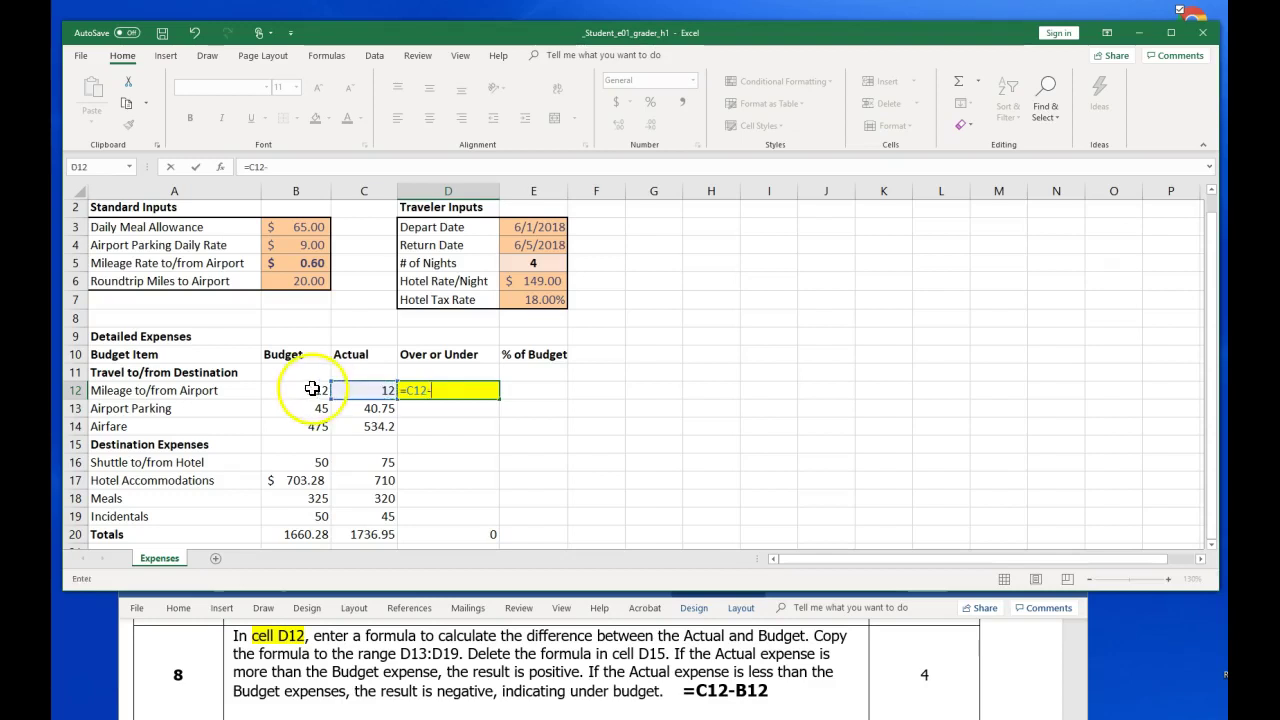
{"action": "left_click", "coordinate": [310, 390]}
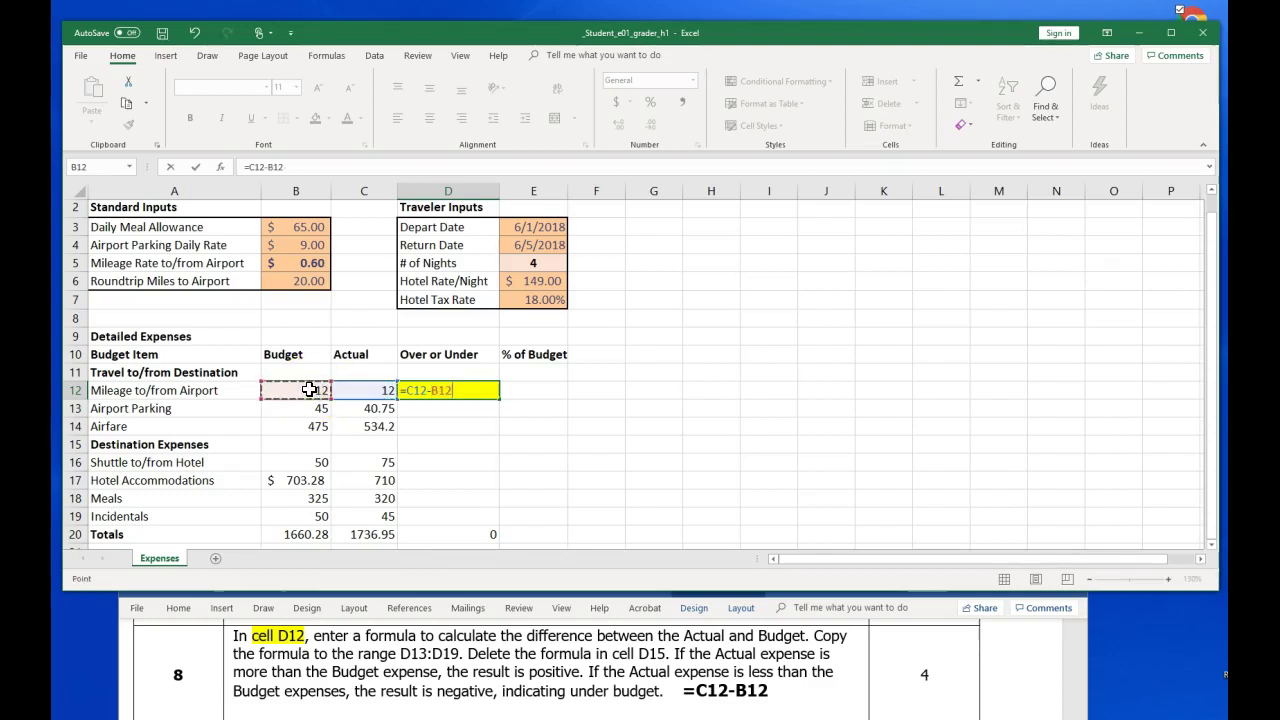
{"action": "key", "text": "Return"}
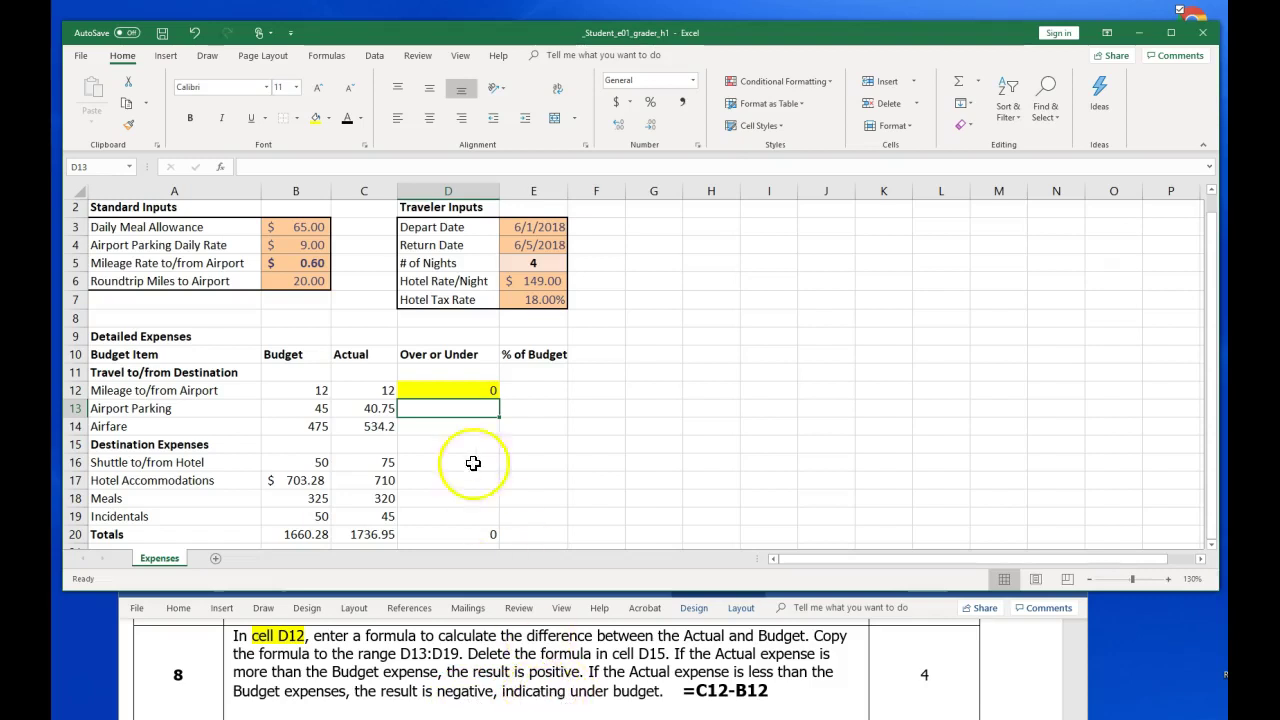
{"action": "left_click", "coordinate": [465, 390]}
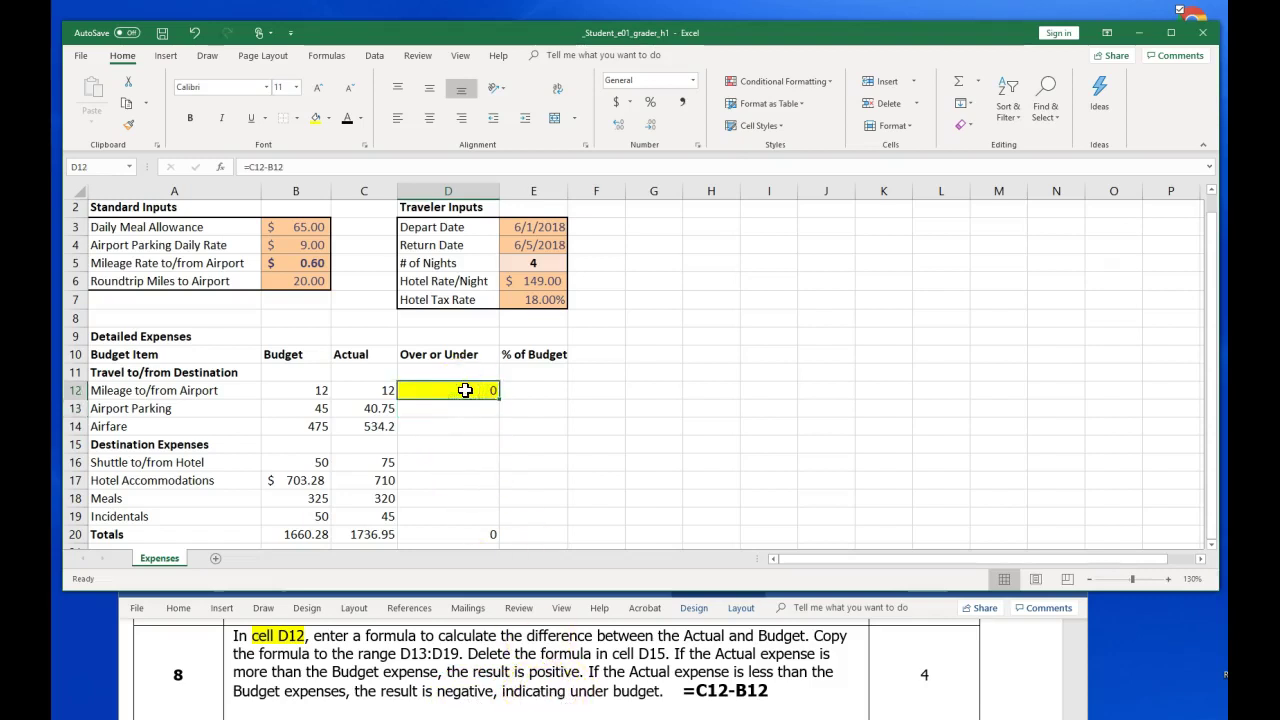